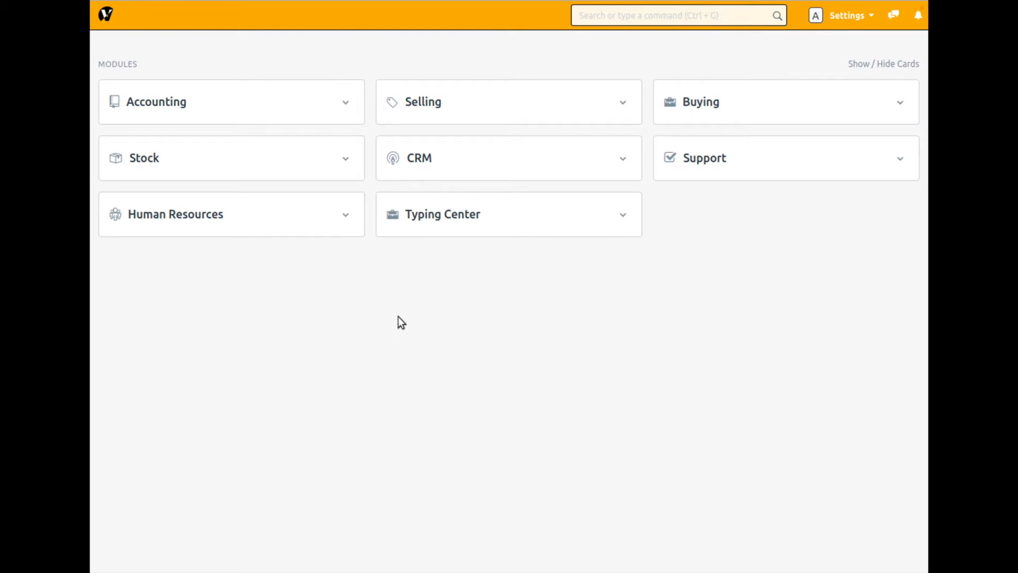
- Delete both existing client documents from the Typing Center's Client Document list
click(477, 228)
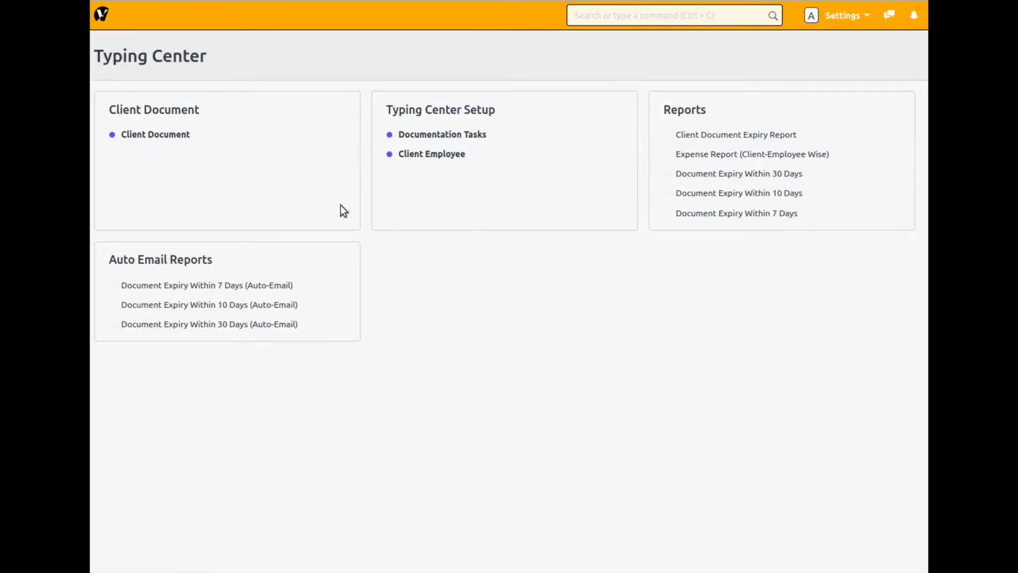
click(159, 136)
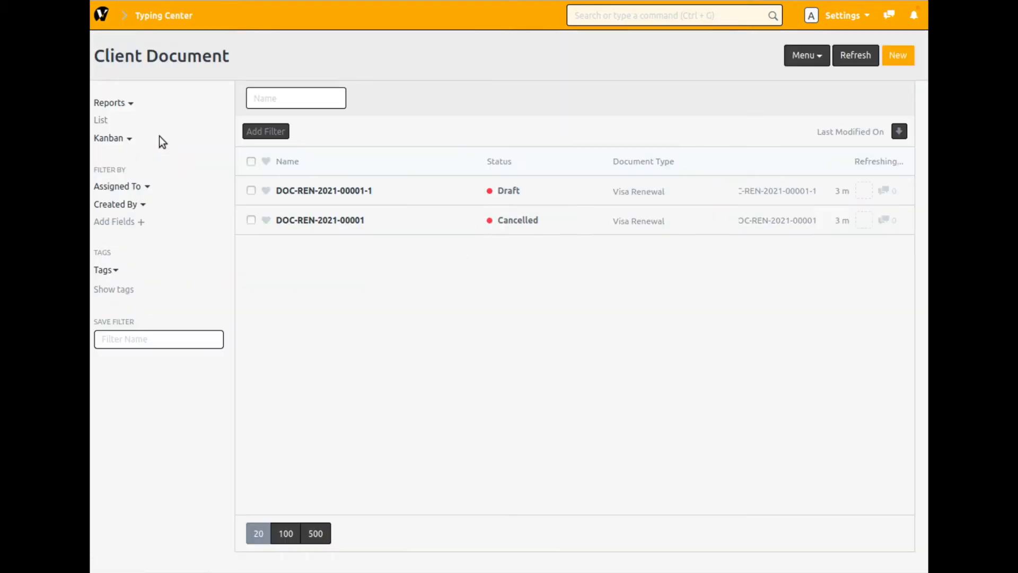
click(251, 161)
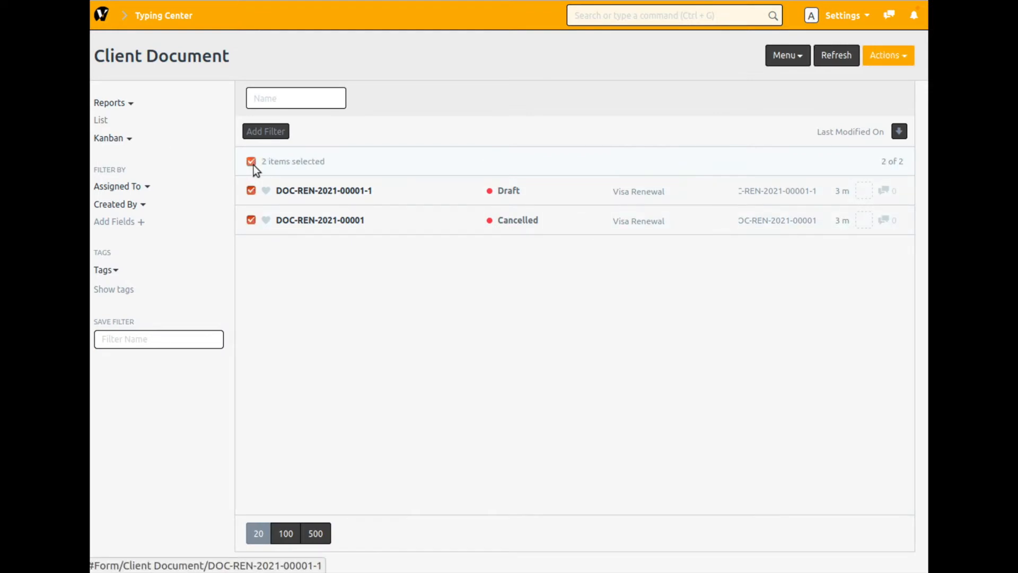
click(883, 62)
click(805, 281)
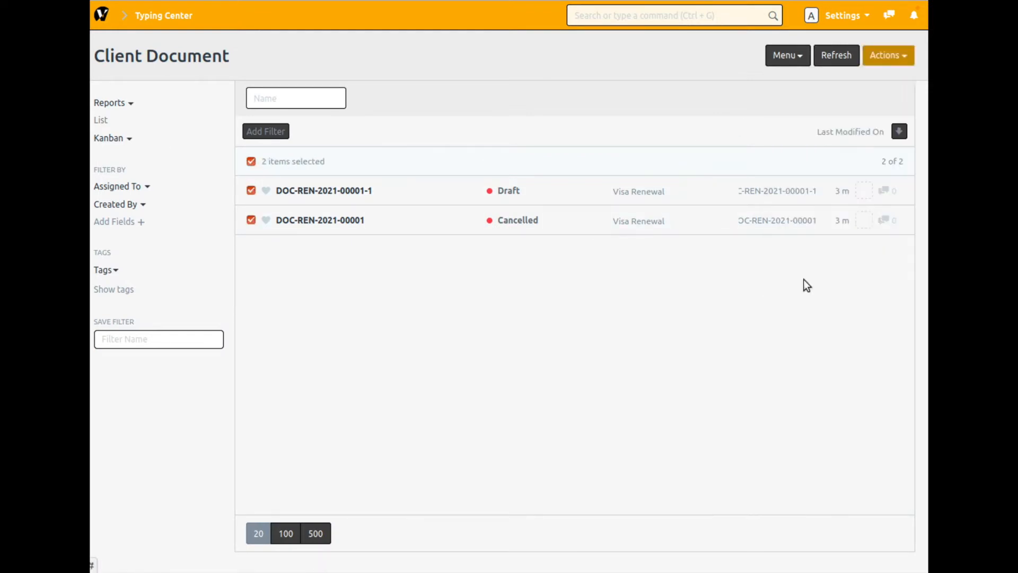
click(690, 41)
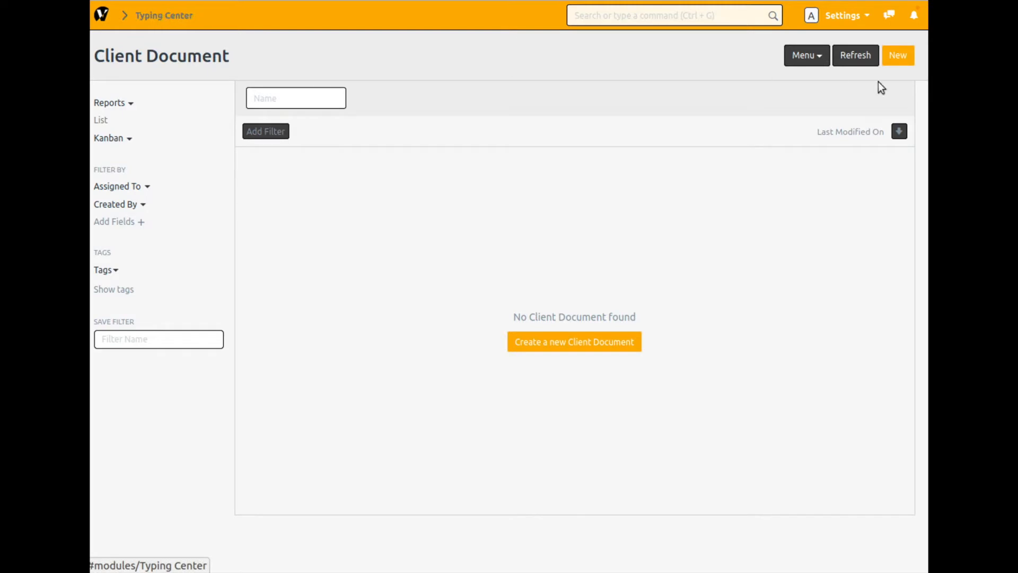
- Start a new client document for Customer No 1 with document type NEW VISA and review its tasks to be completed
click(895, 58)
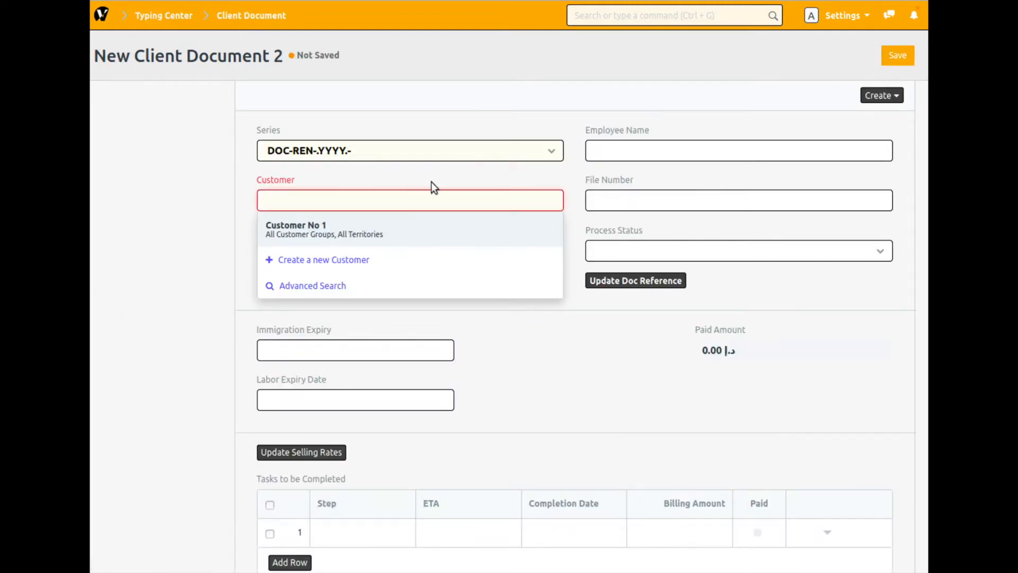
click(353, 235)
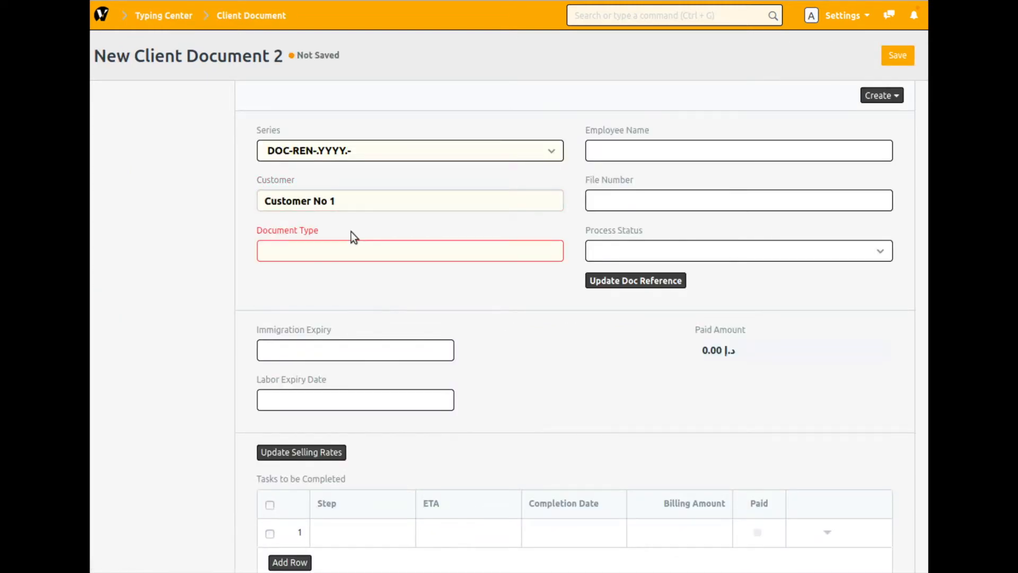
click(350, 253)
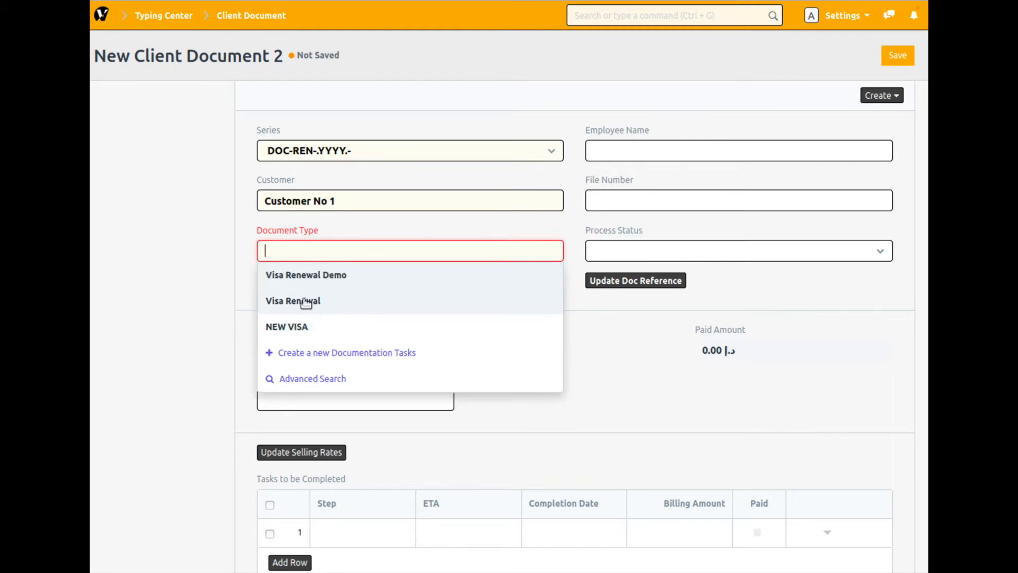
click(291, 327)
scroll(471, 373, down, 5)
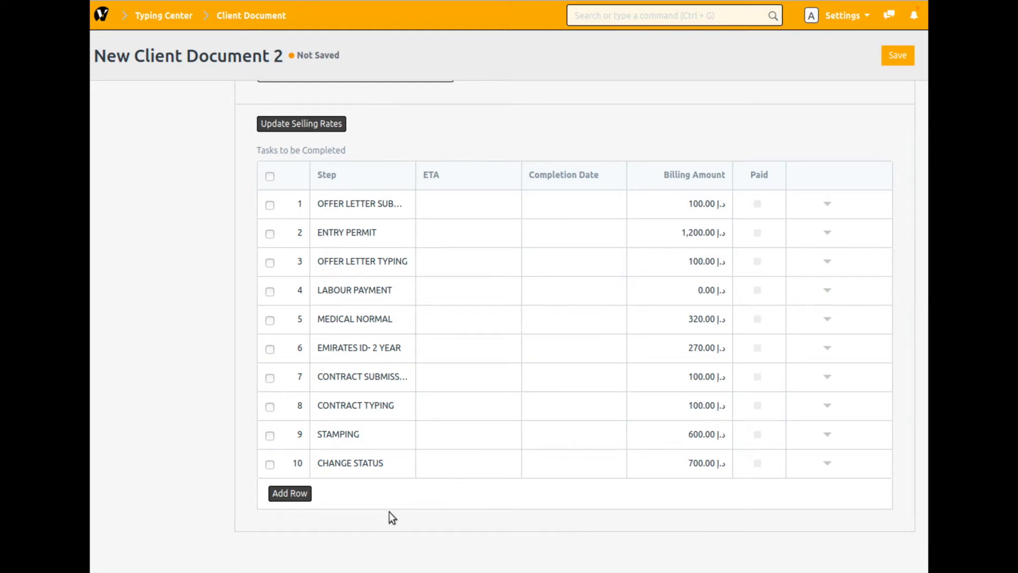
scroll(362, 357, up, 5)
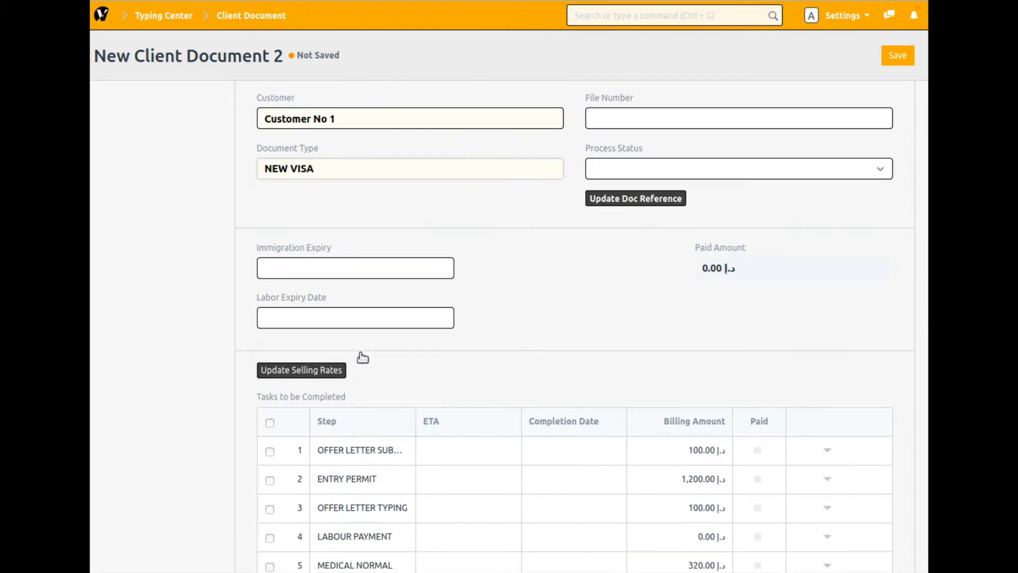
scroll(362, 357, up, 2)
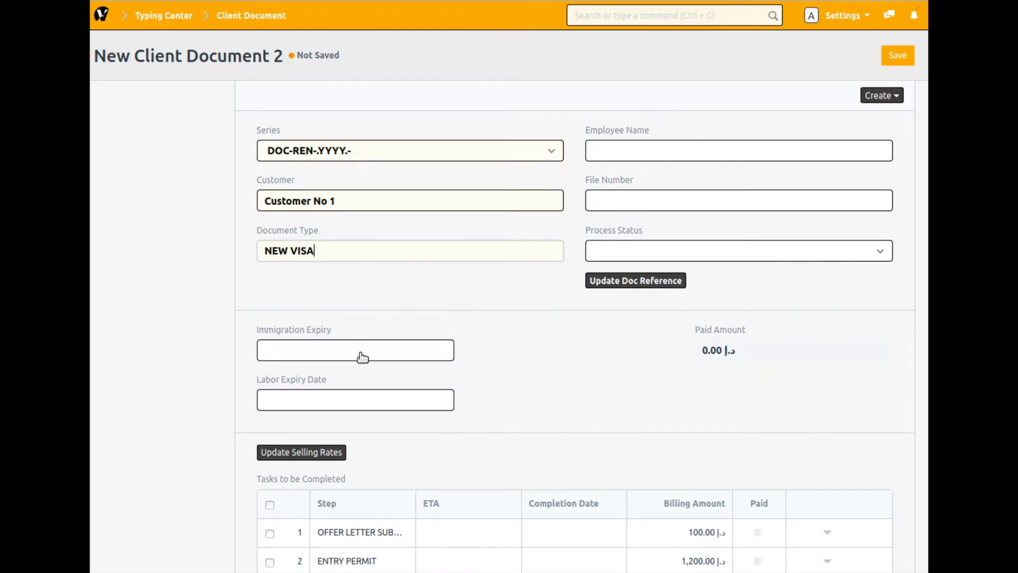
- Delete the Visa Renewal Demo draft from the Typing Center's Documentation Tasks list
click(154, 20)
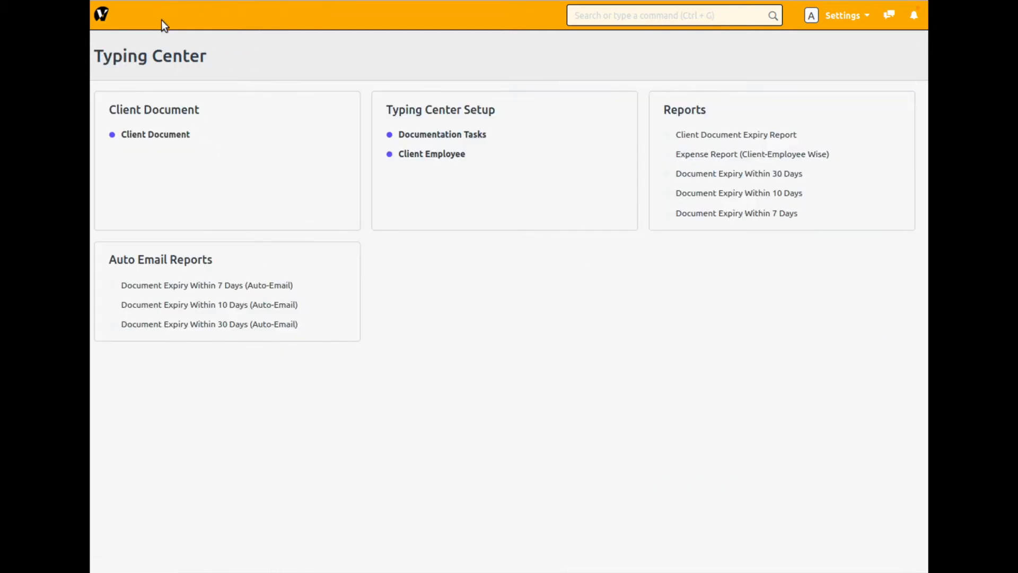
click(443, 137)
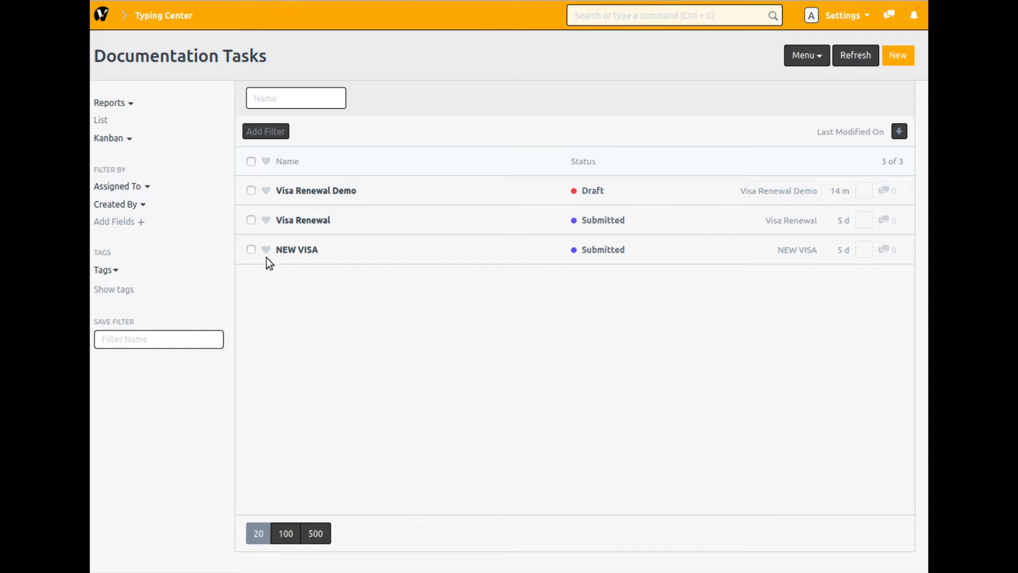
click(250, 190)
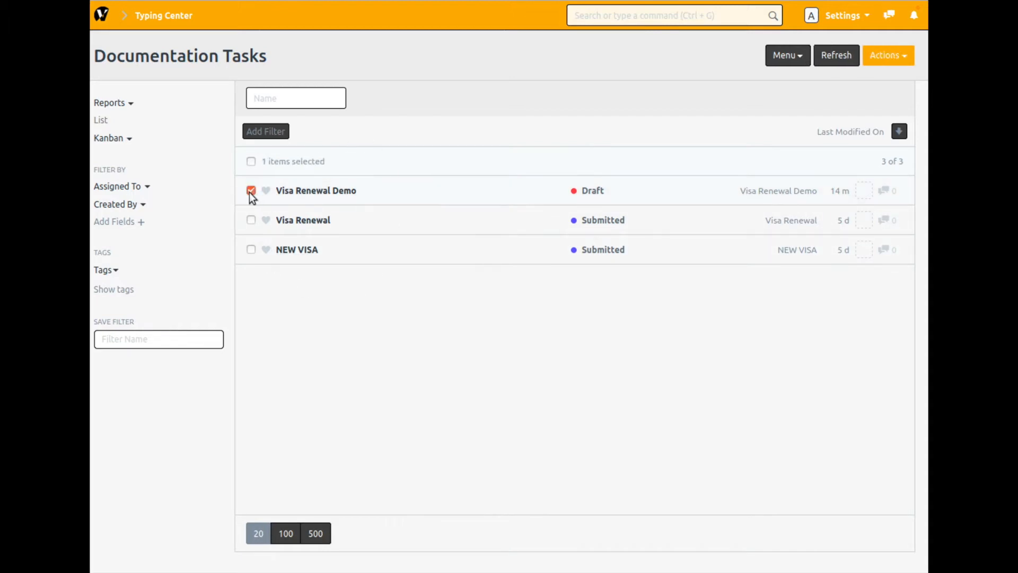
click(888, 55)
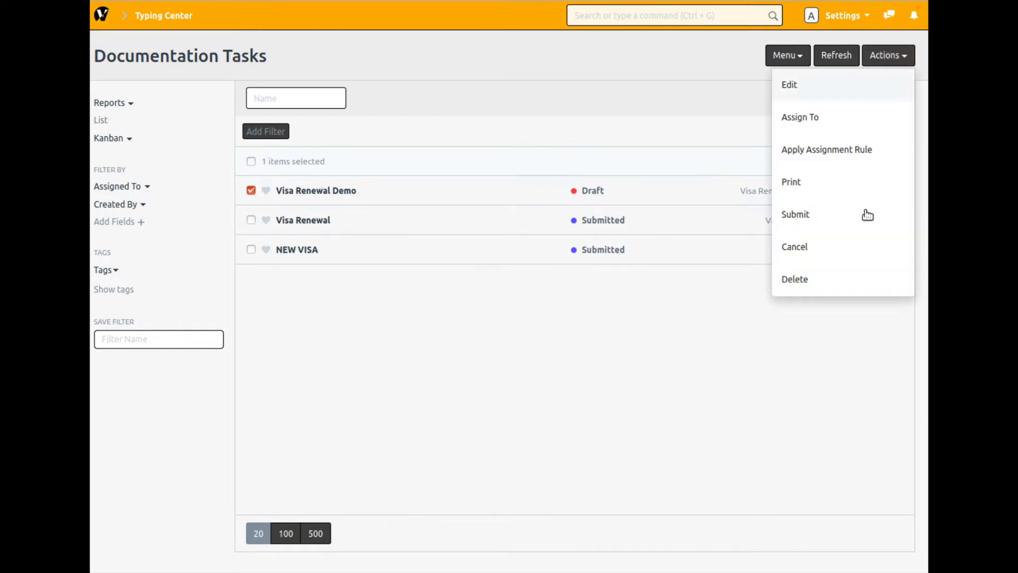
click(830, 285)
click(689, 38)
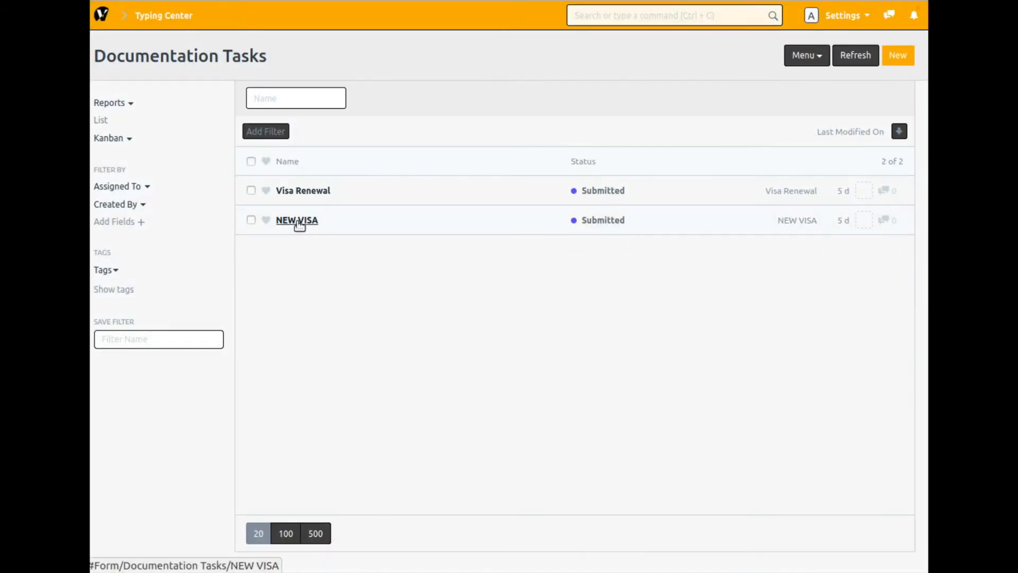
- Open the Visa Renewal documentation task and examine its list of steps and billing amounts
click(304, 192)
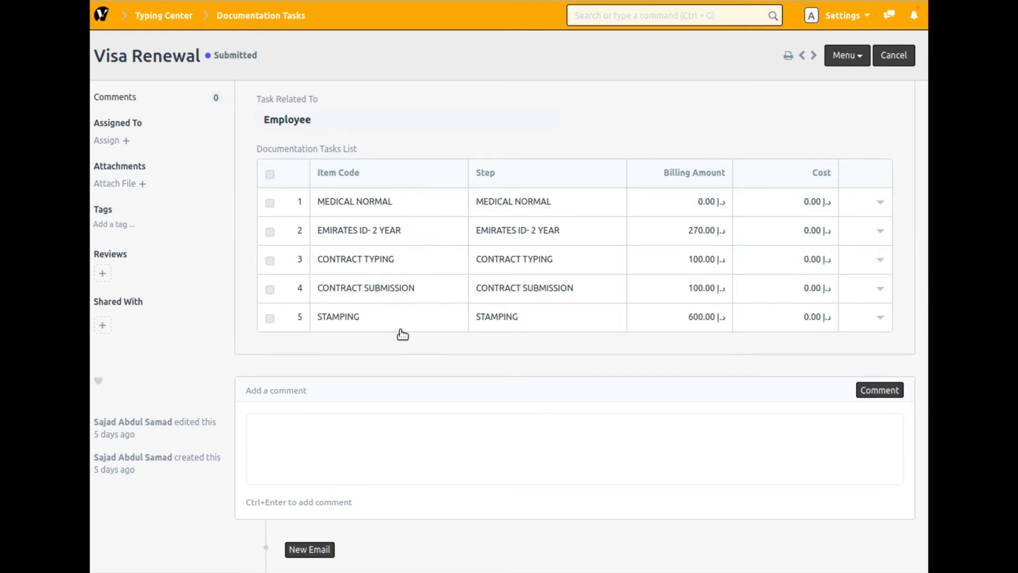
mouse_move(347, 320)
- Delete the Visa Stamping and Quota Application items from the Stock module's Item list
click(102, 16)
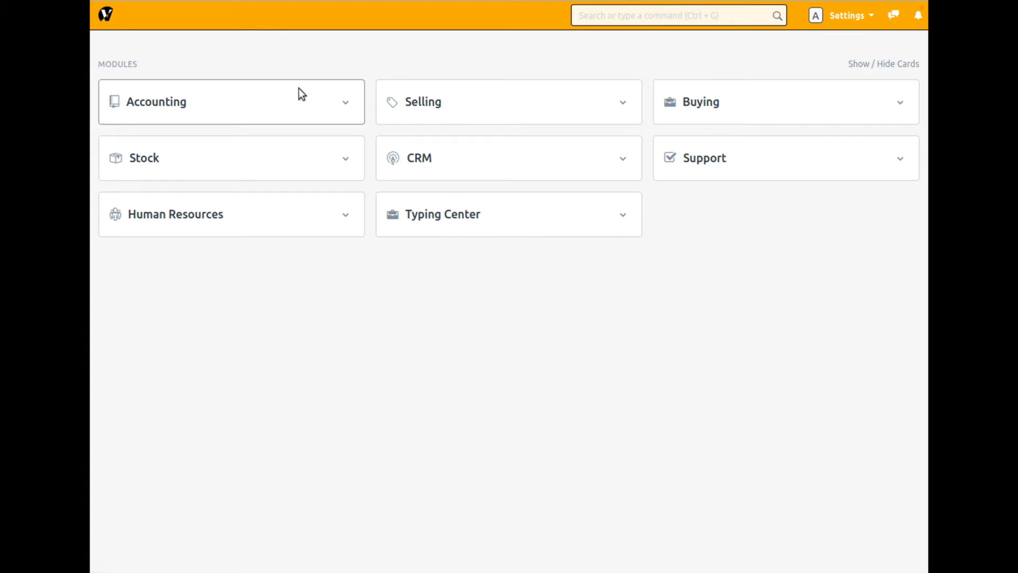
click(245, 169)
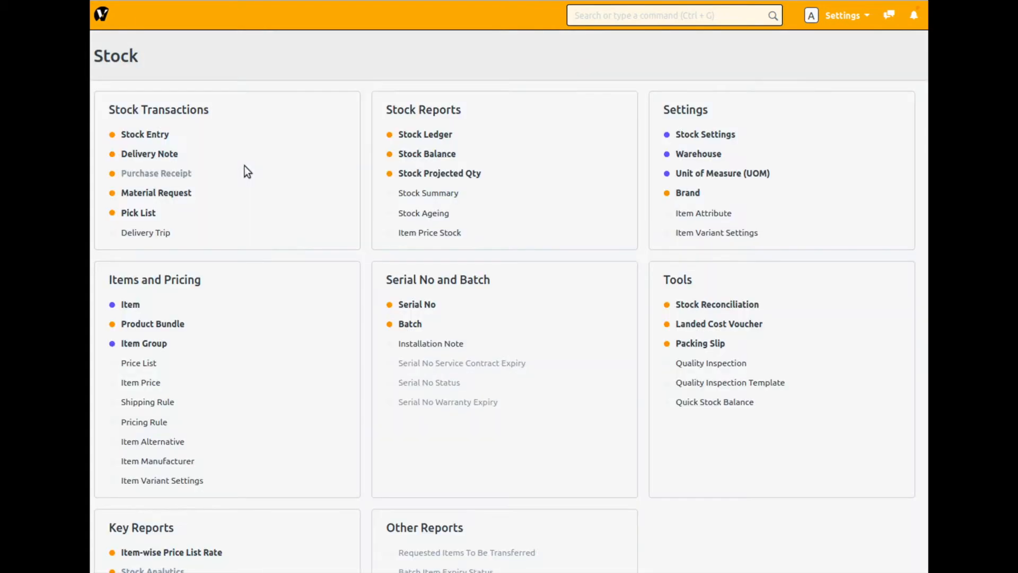
click(130, 306)
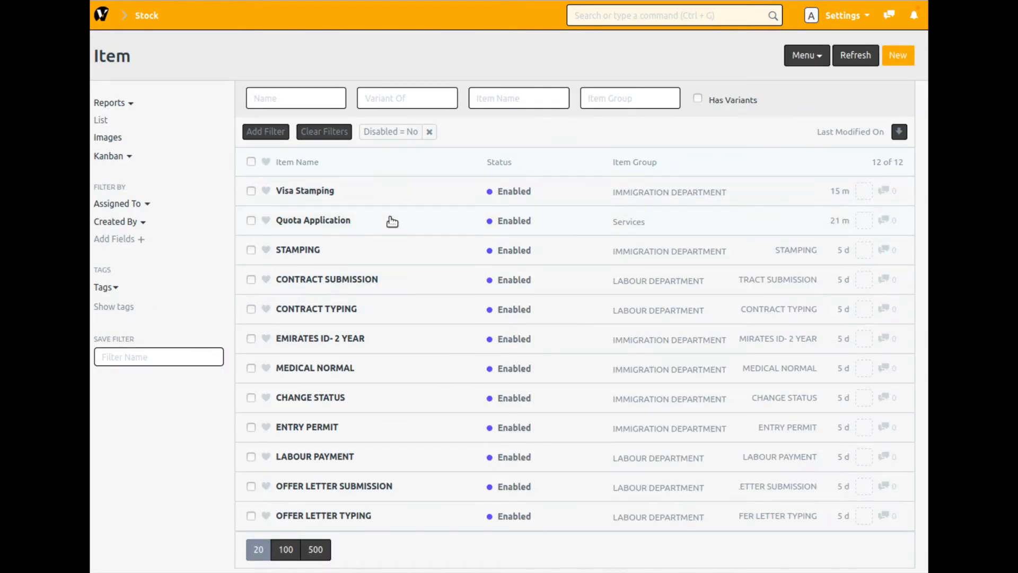
click(251, 192)
click(253, 221)
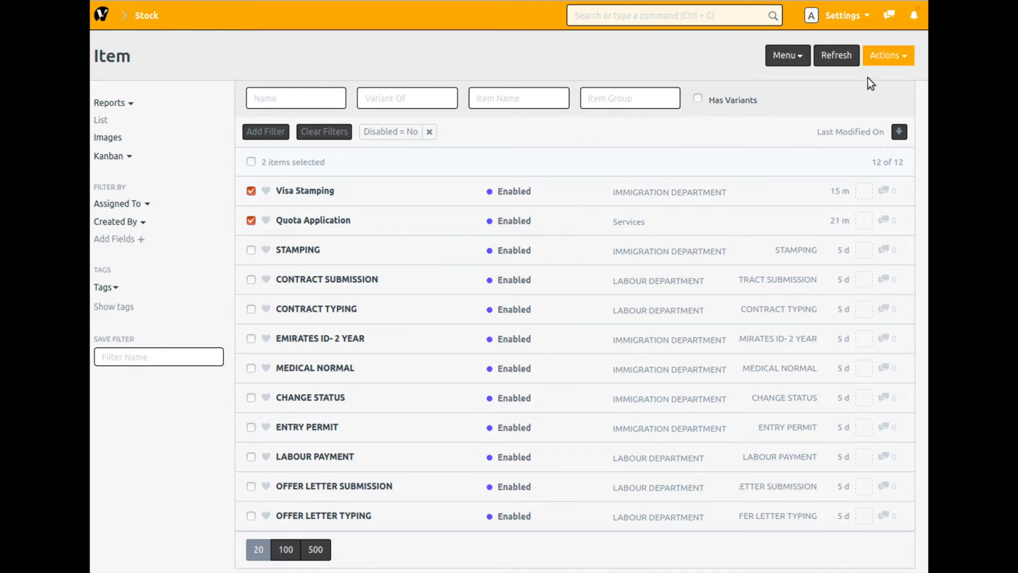
click(898, 60)
click(829, 213)
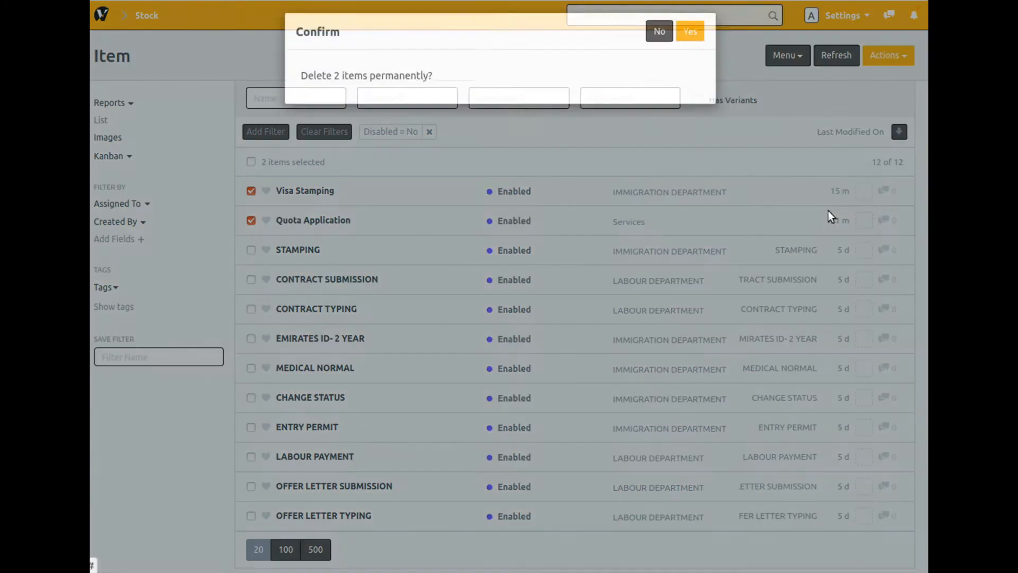
click(696, 40)
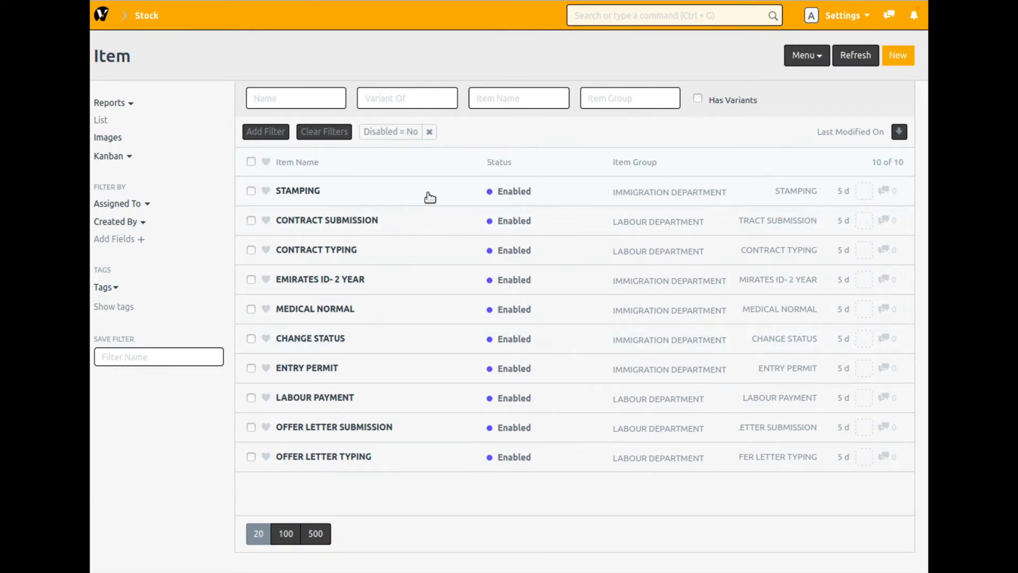
- Start a new item with Visa Stamping as both its item code and item name
click(902, 62)
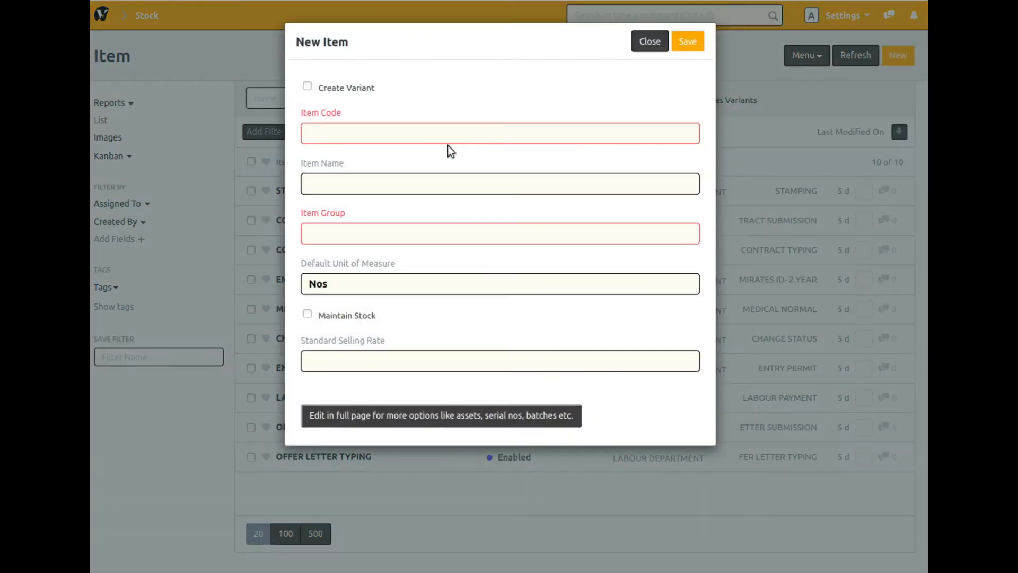
click(426, 130)
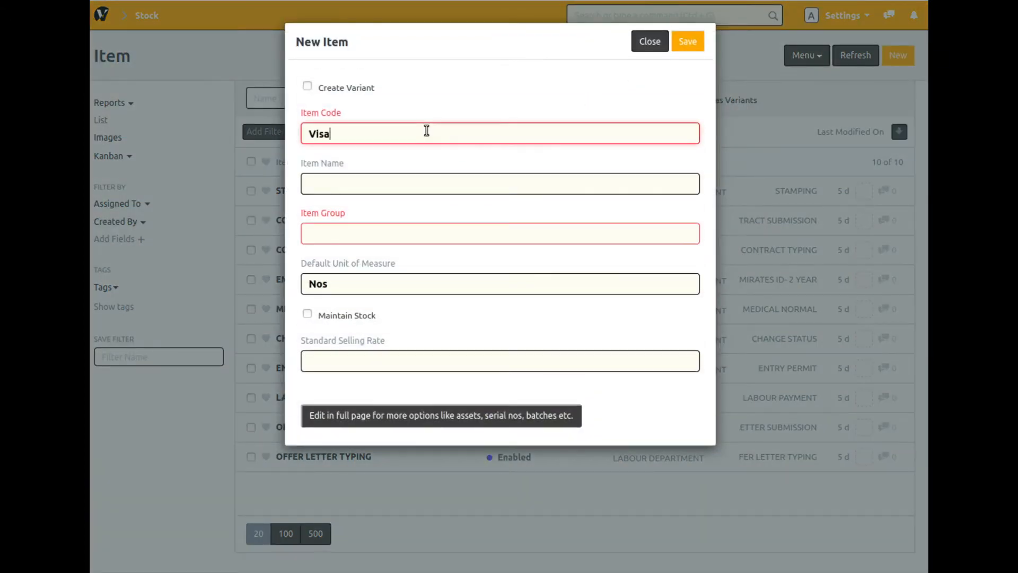
text(Visa Stampiing)
key(BackSpace)
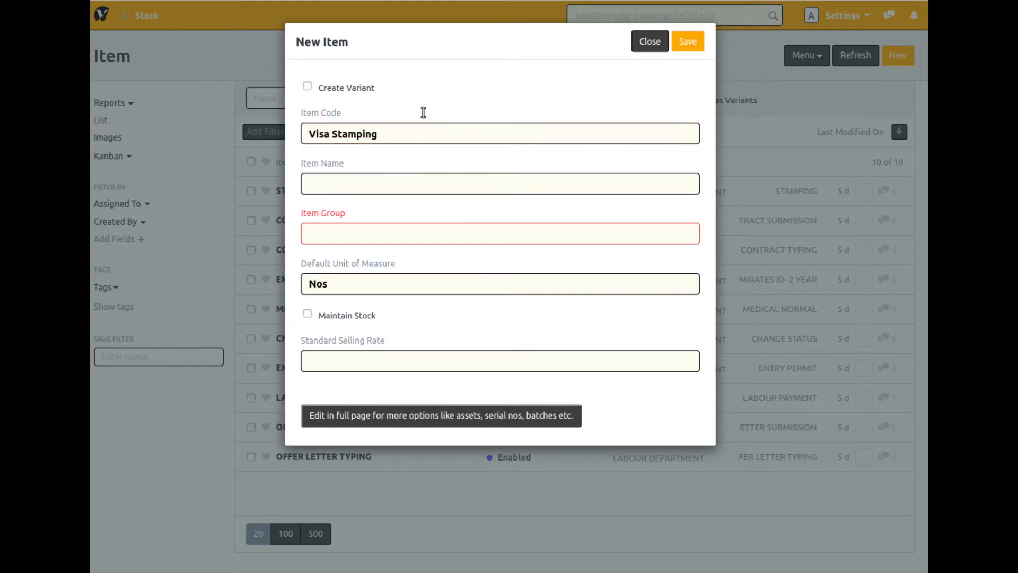
triple_click(414, 134)
right_click(366, 135)
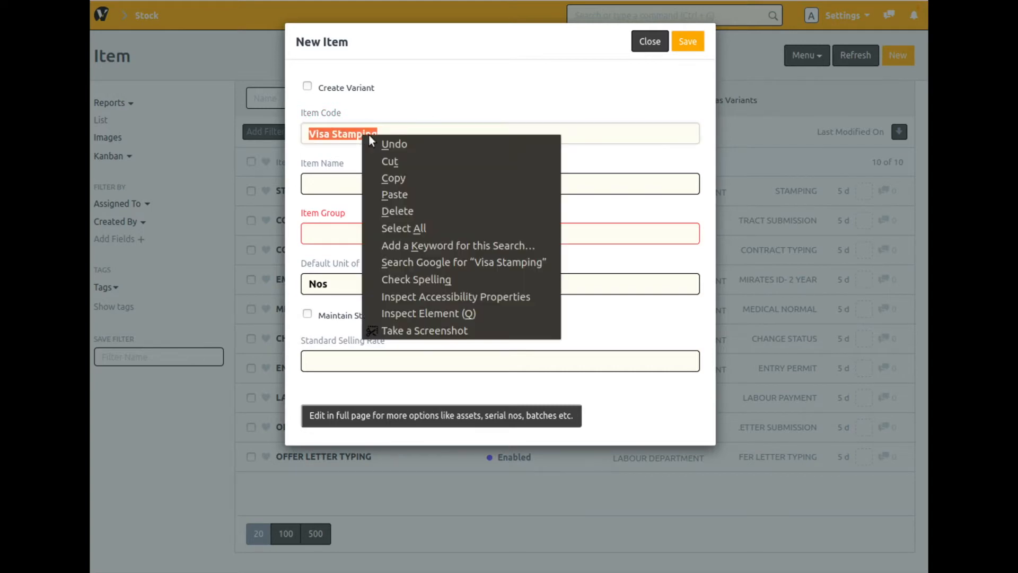
click(406, 180)
click(393, 183)
right_click(393, 184)
click(427, 245)
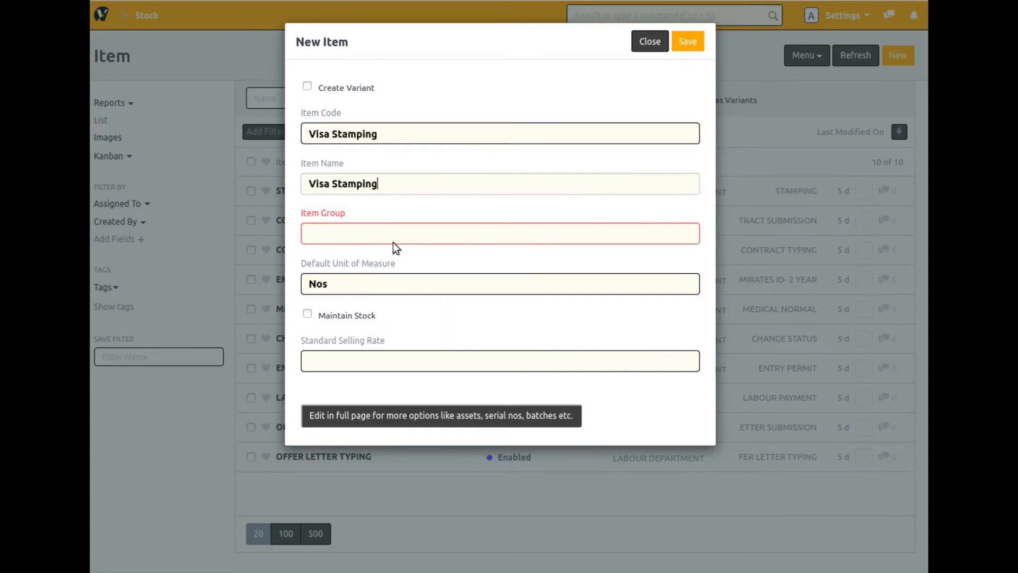
- Assign the new item to the IMMIGRATION DEPARTMENT group, set its standard selling rate to 200, and save it
click(388, 241)
text(imm)
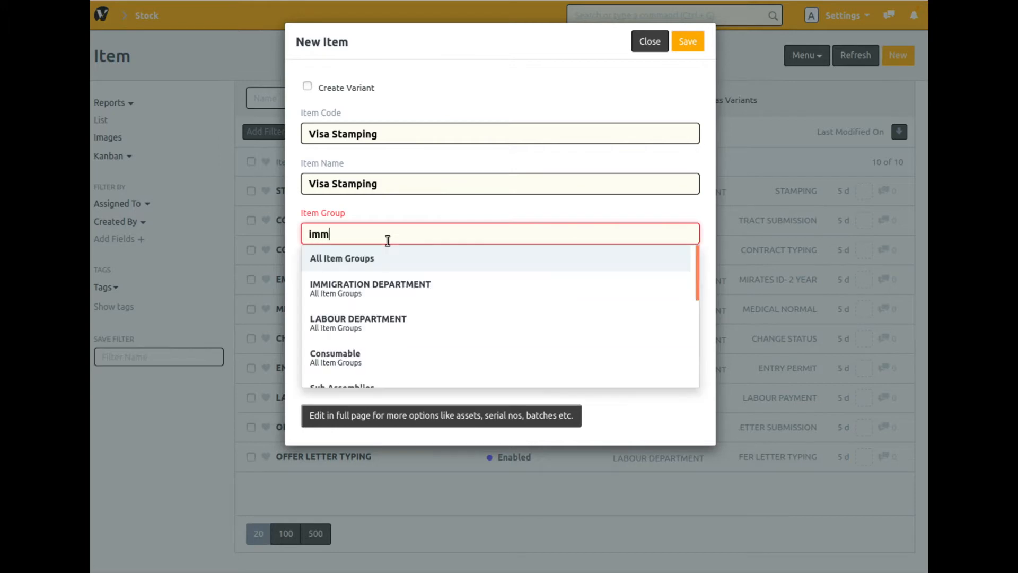
click(381, 260)
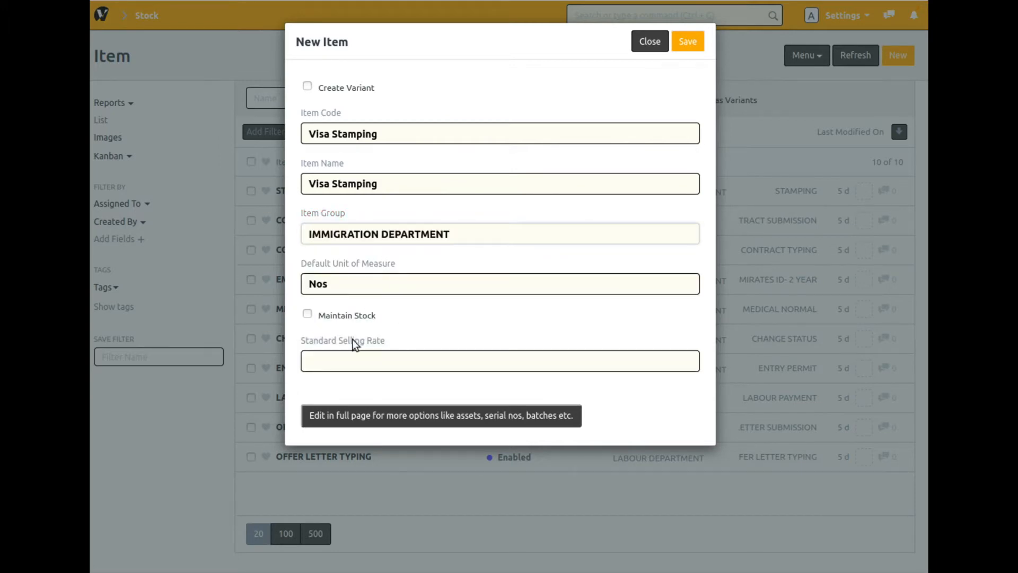
click(344, 359)
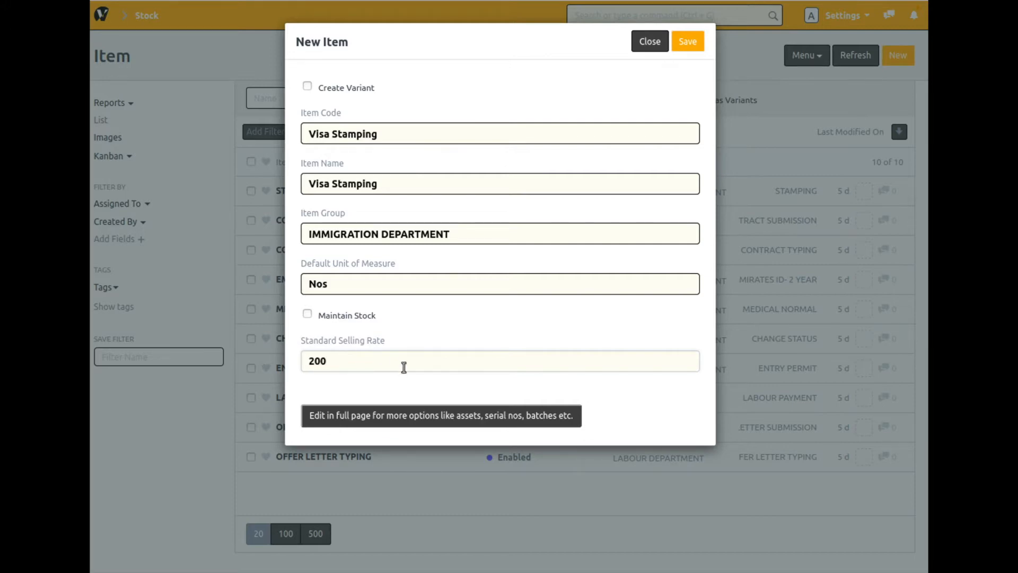
click(689, 46)
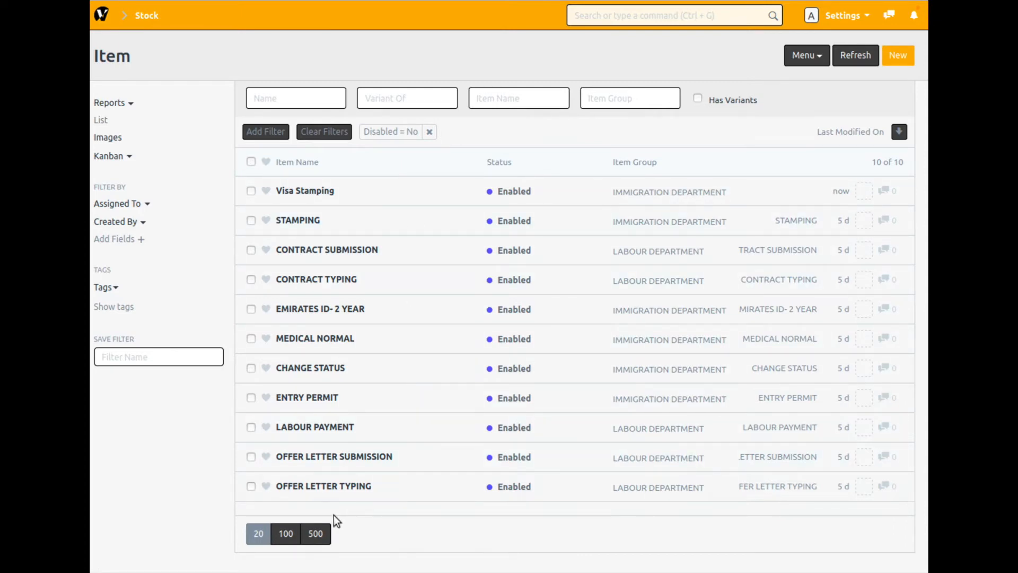
- Duplicate the EMIRATES ID- 2 YEAR item and change the copy's item code and item name to EMIRATES ID- 3 YEAR
click(313, 313)
click(880, 97)
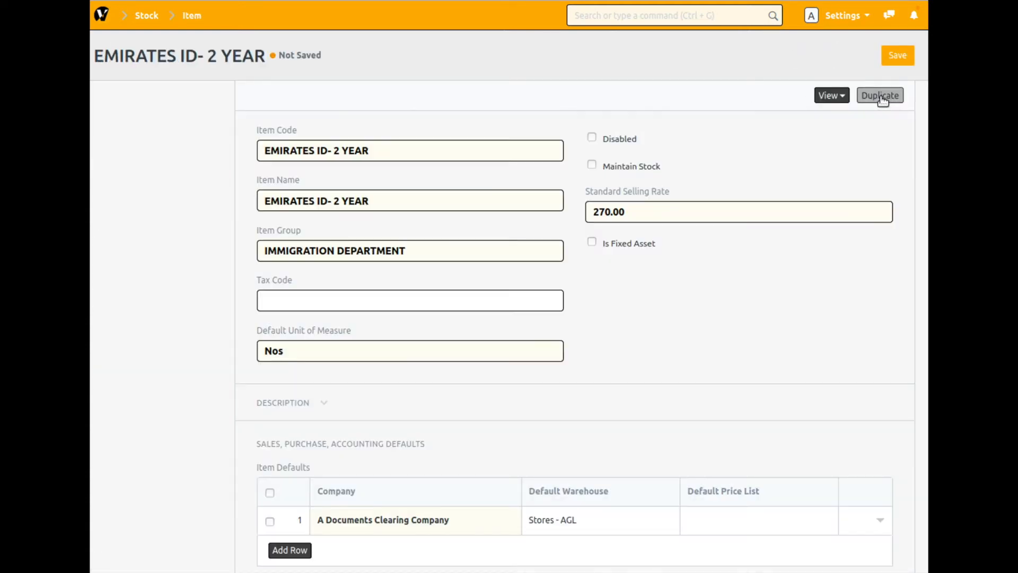
click(339, 154)
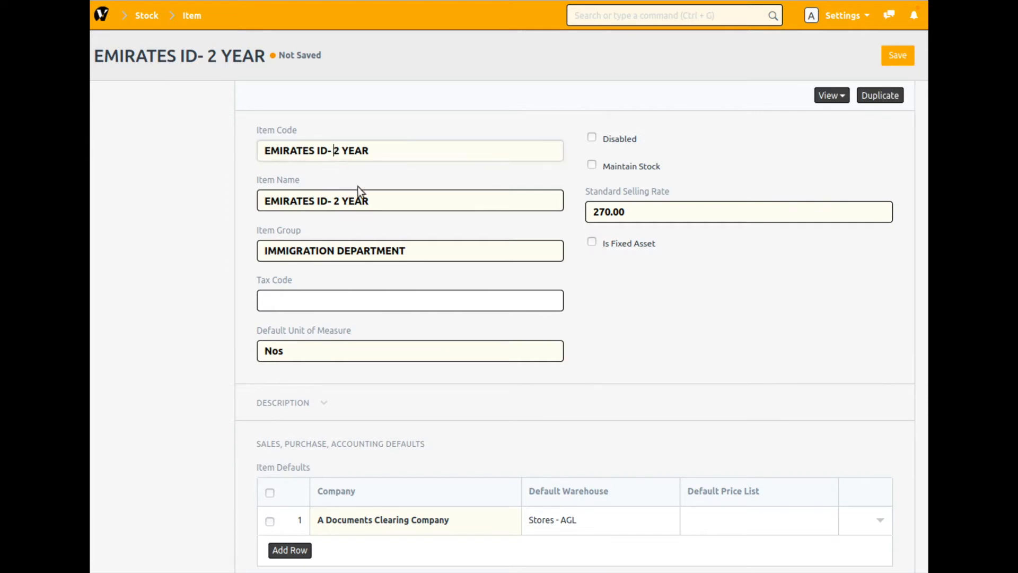
key(BackSpace)
text(3)
click(338, 201)
key(BackSpace)
text(3)
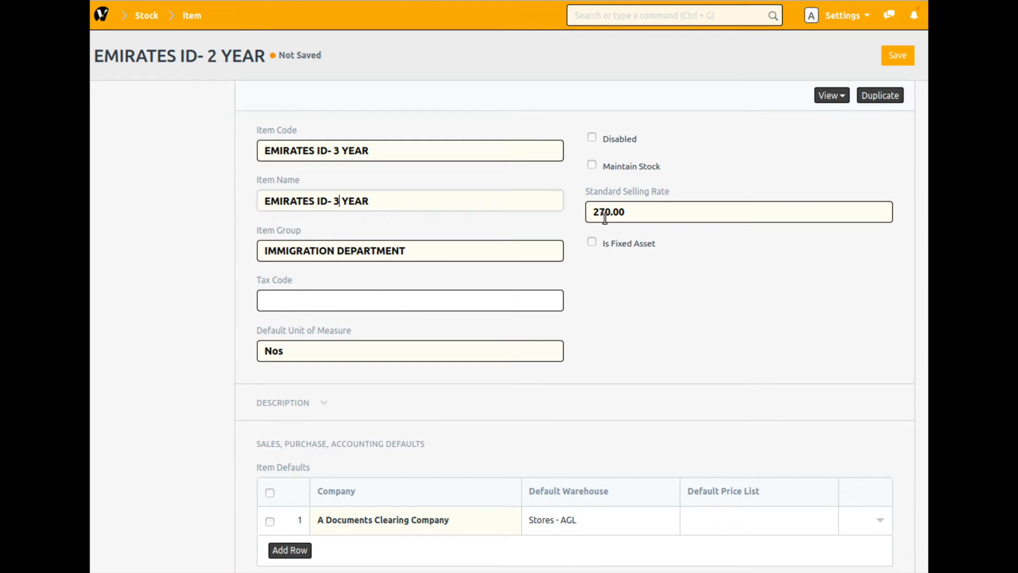
- Set the standard selling rate of the EMIRATES ID- 3 YEAR item to 400 and save it
double_click(627, 210)
triple_click(626, 210)
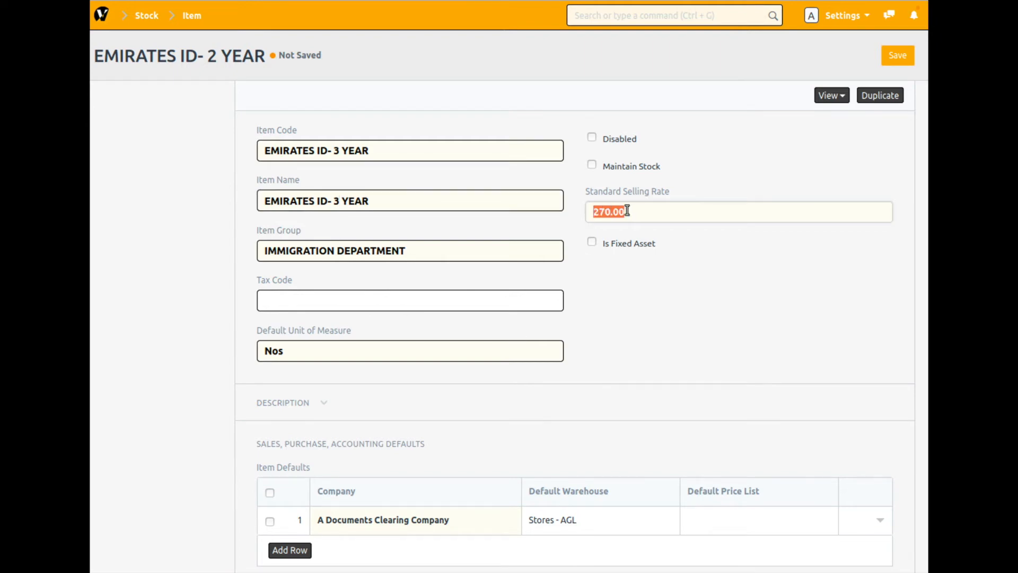
text(4)
click(892, 55)
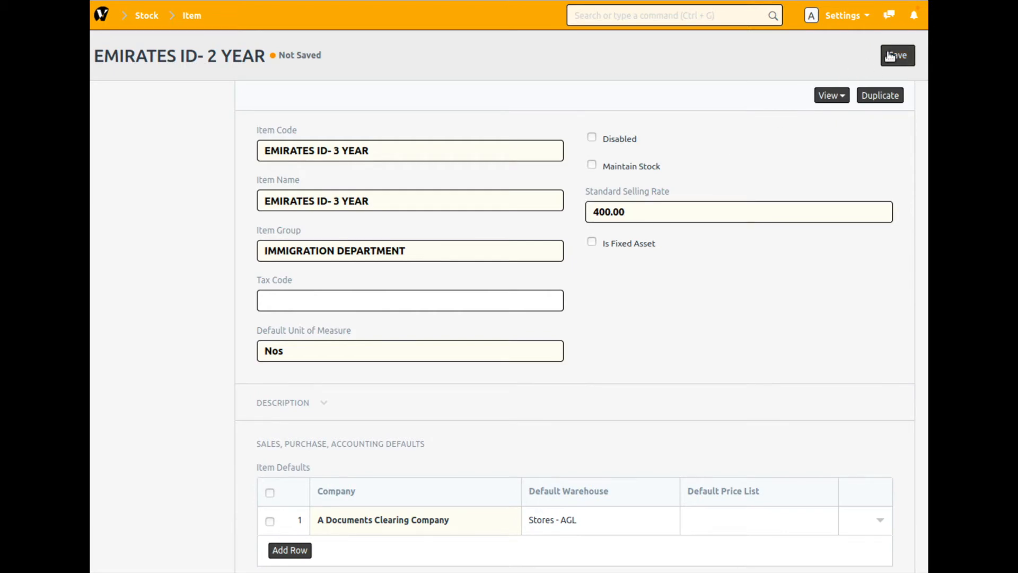
click(887, 58)
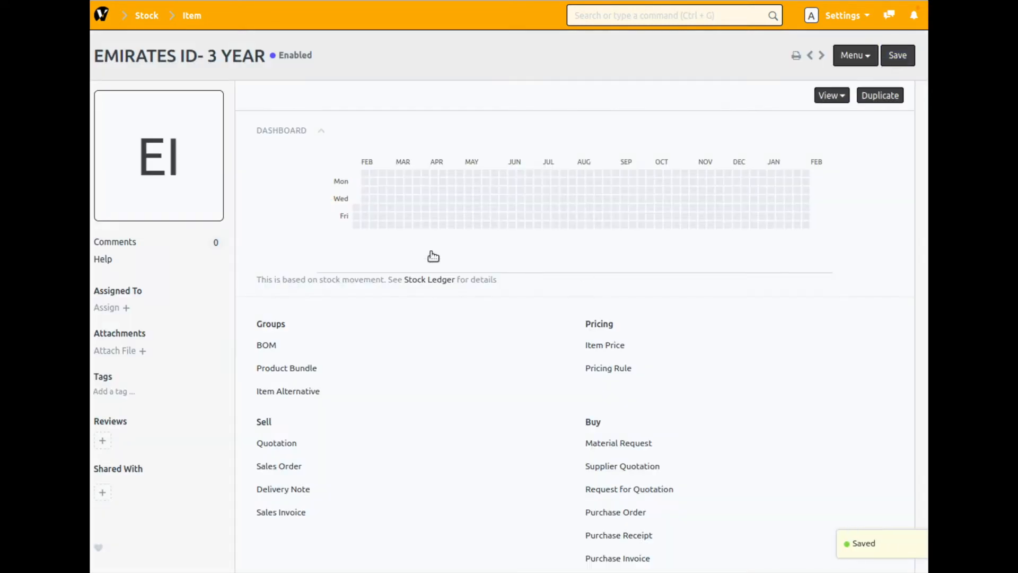
scroll(460, 377, down, 8)
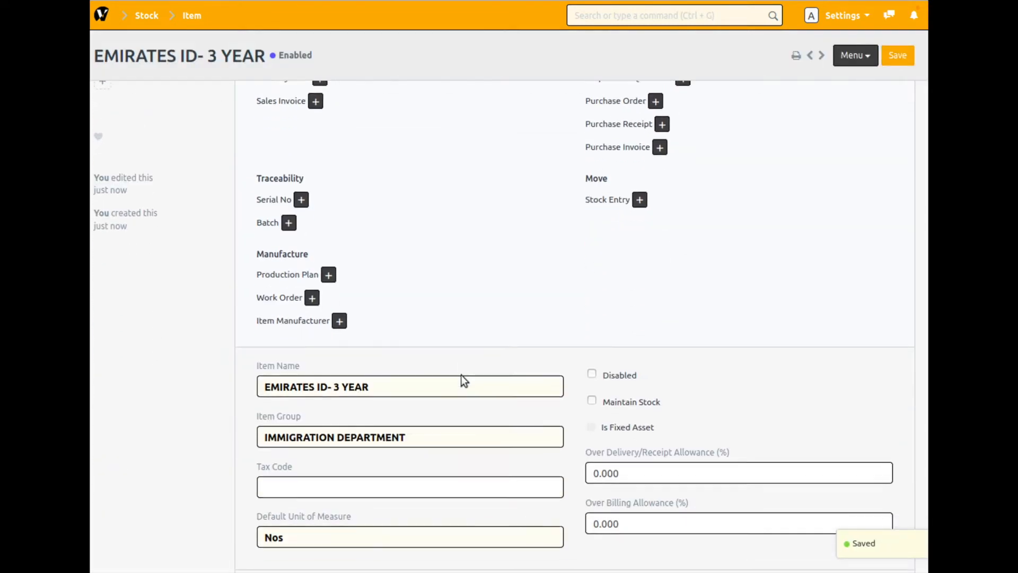
scroll(395, 238, up, 10)
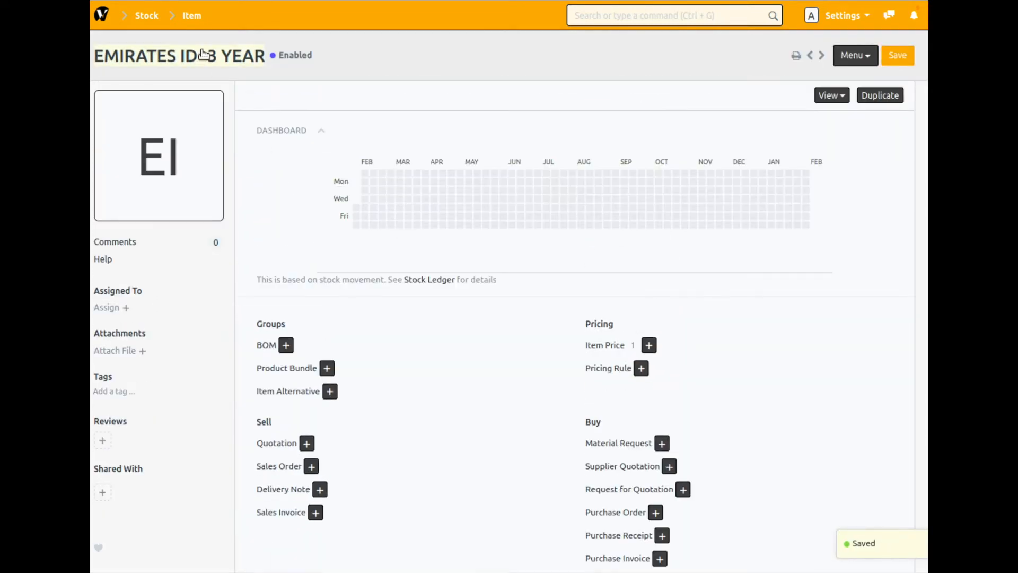
- Start a new Documentation Task in Typing Center named Visa Renewal 3 Years and relate it to Employee
click(102, 16)
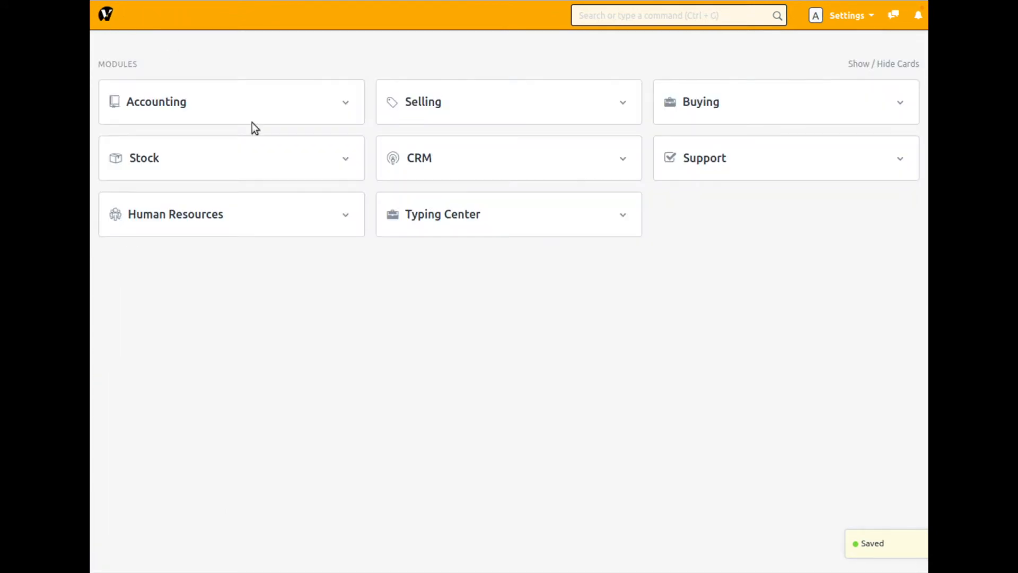
click(459, 221)
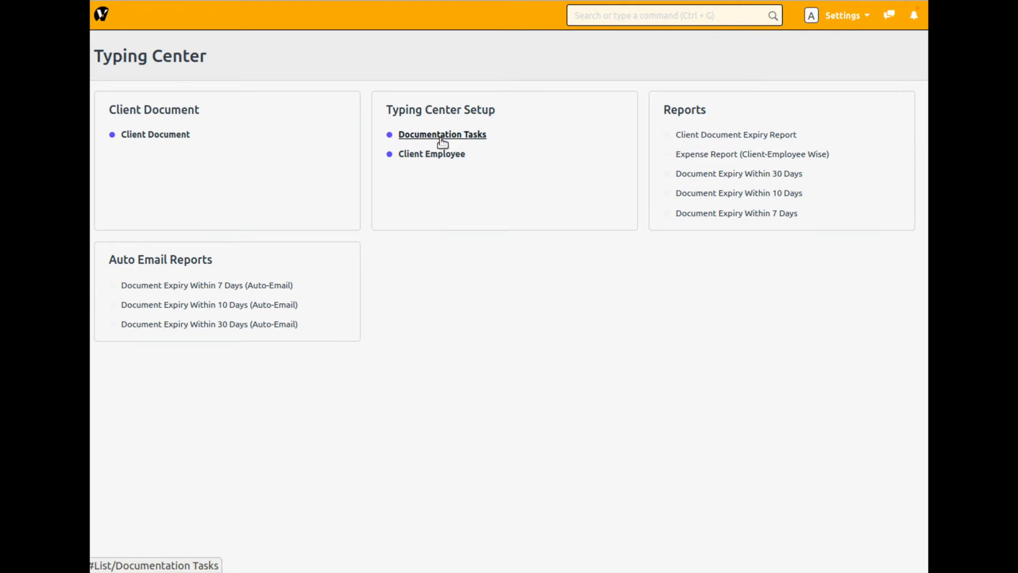
click(425, 139)
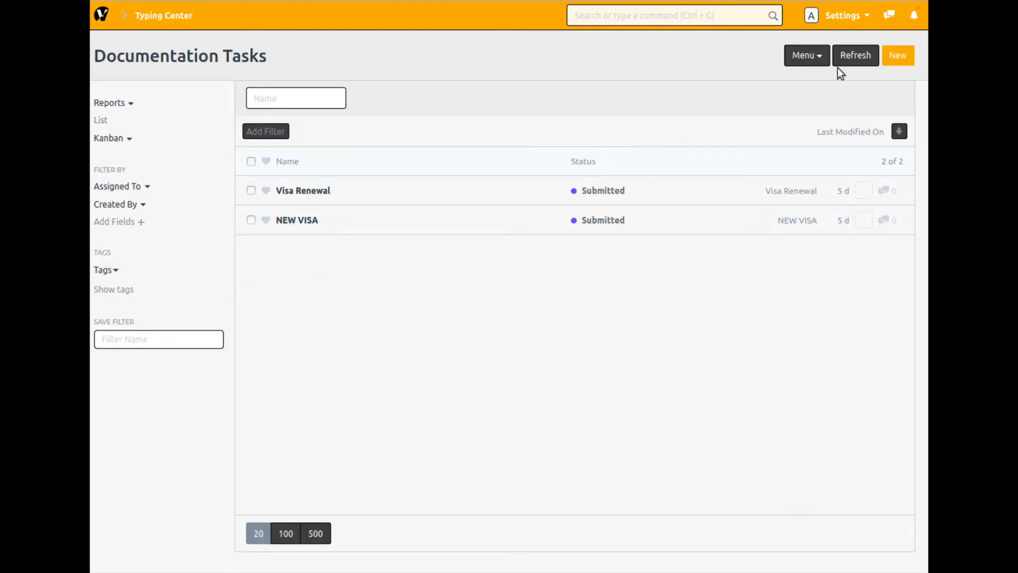
click(897, 55)
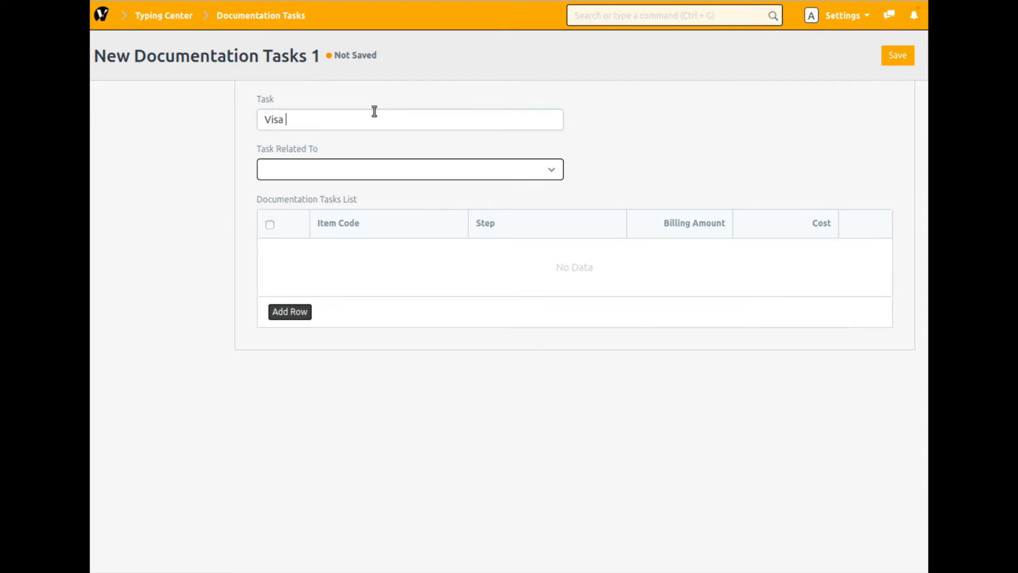
text(ewal 3 Yeard)
click(420, 177)
click(378, 214)
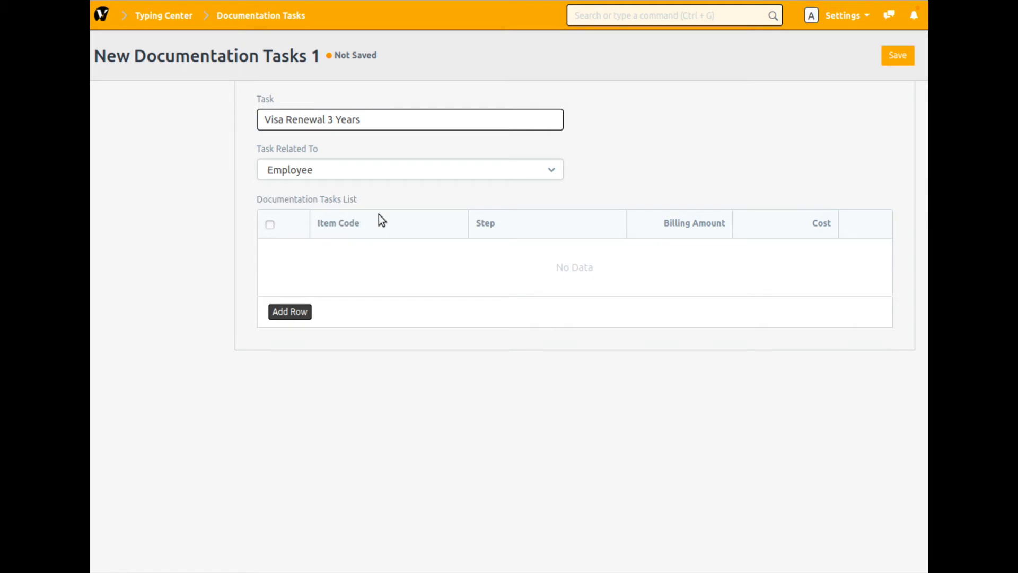
click(364, 177)
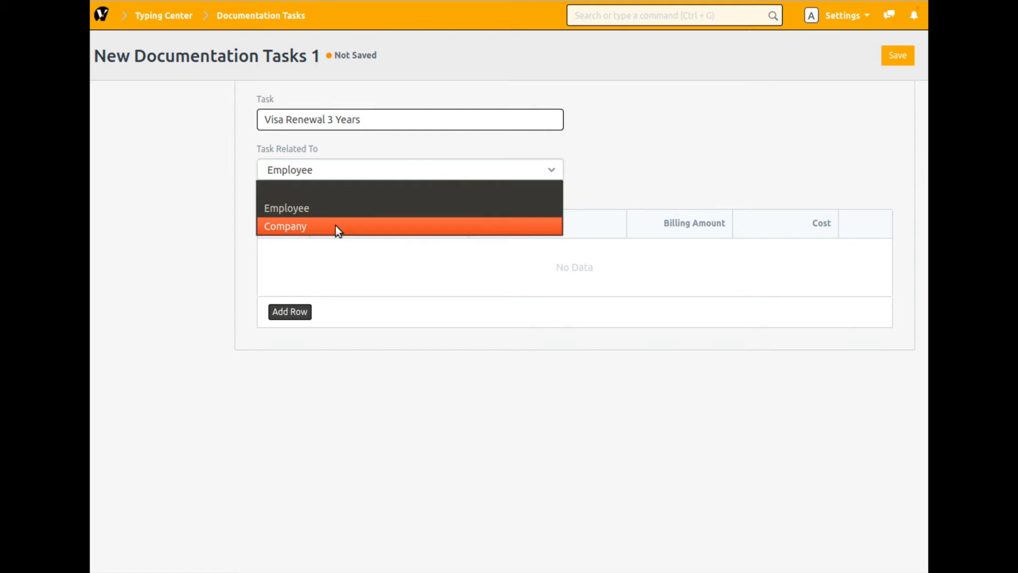
click(312, 208)
- Add MEDICAL NORMAL as the first row of the Documentation Tasks List
click(290, 311)
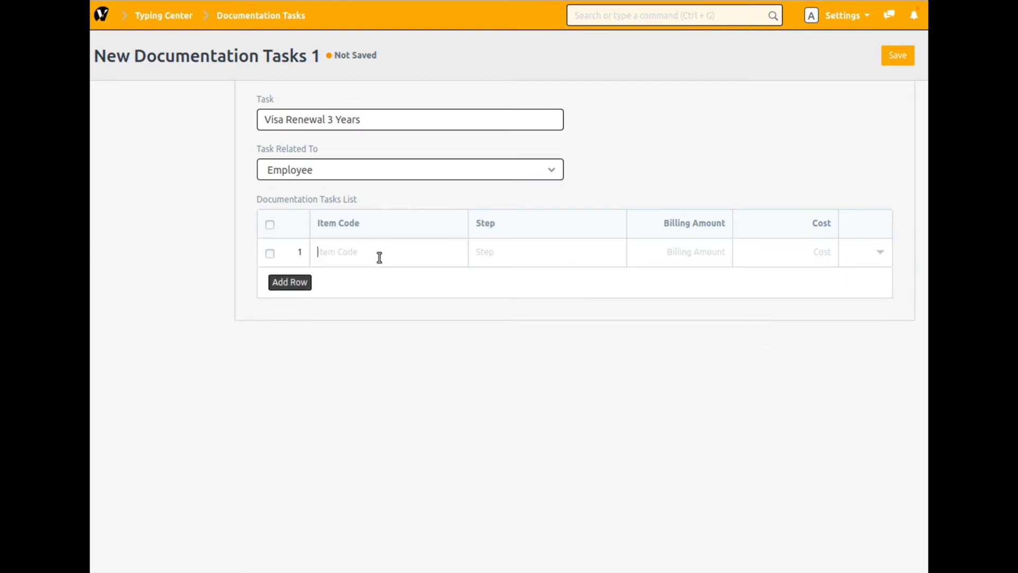
text(medica)
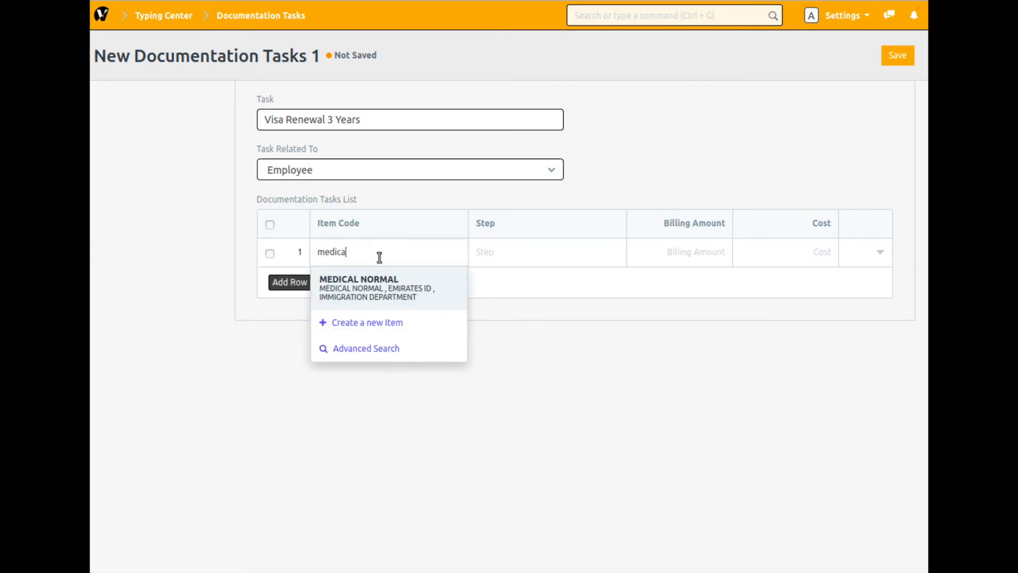
click(378, 279)
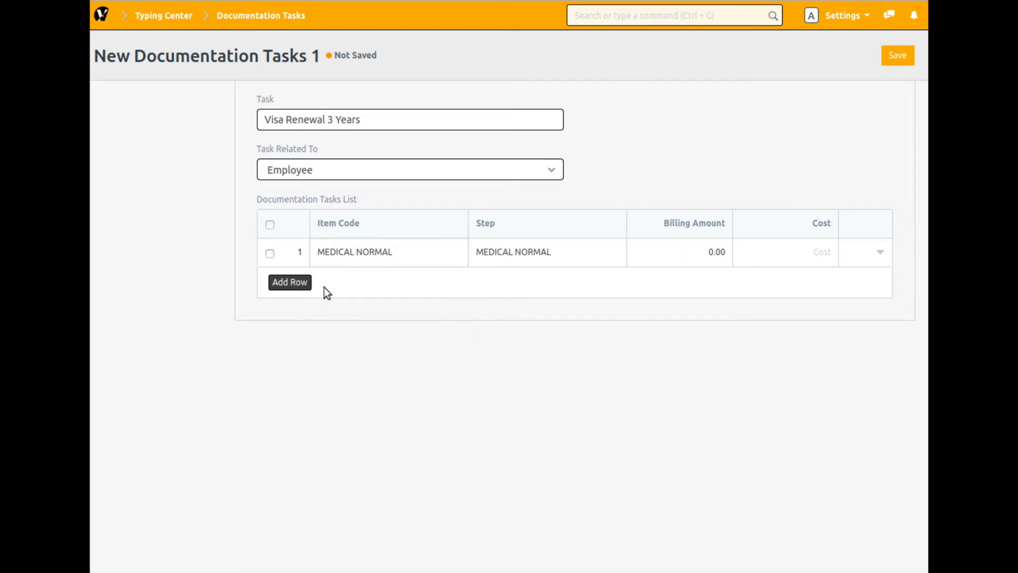
- Add CONTRACT TYPING and CONTRACT SUBMISSION as the second and third rows of the Documentation Tasks List
click(288, 284)
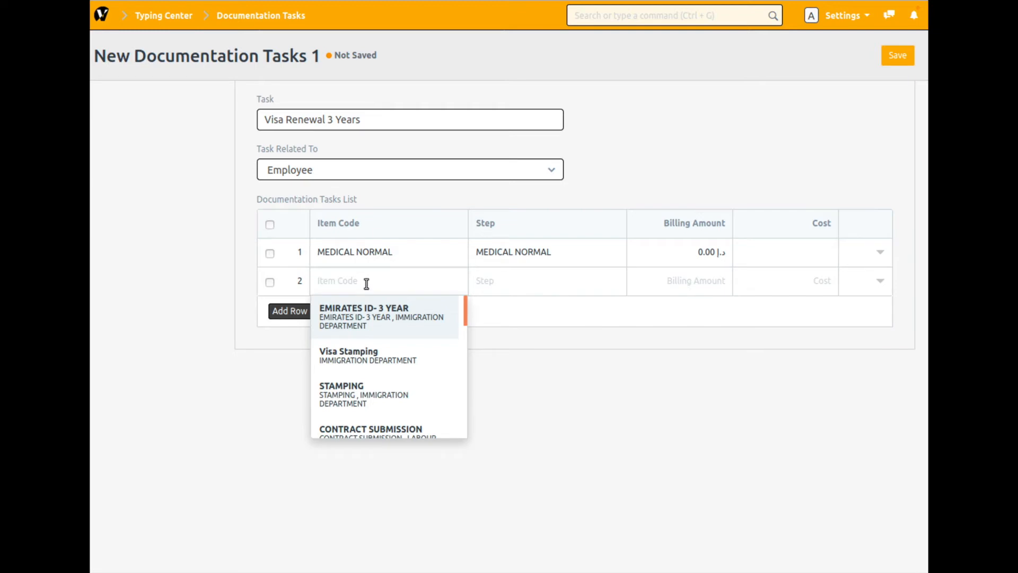
text(cont)
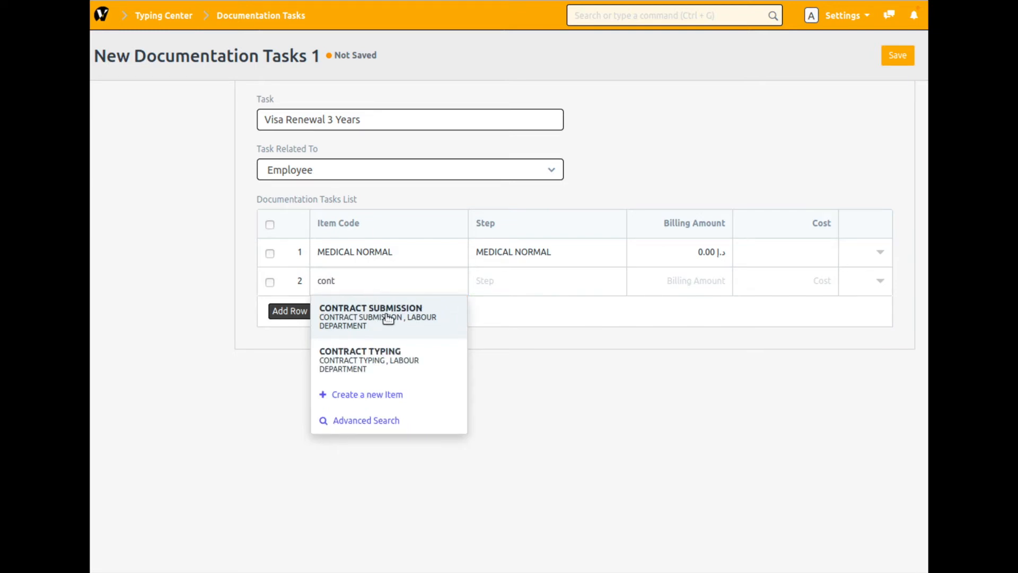
click(371, 355)
click(291, 312)
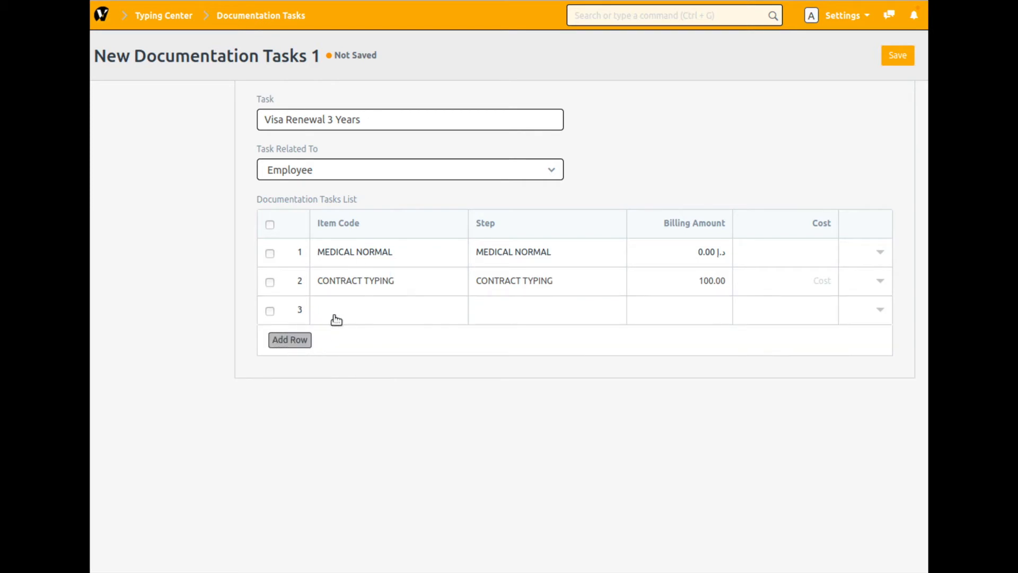
text(contrac)
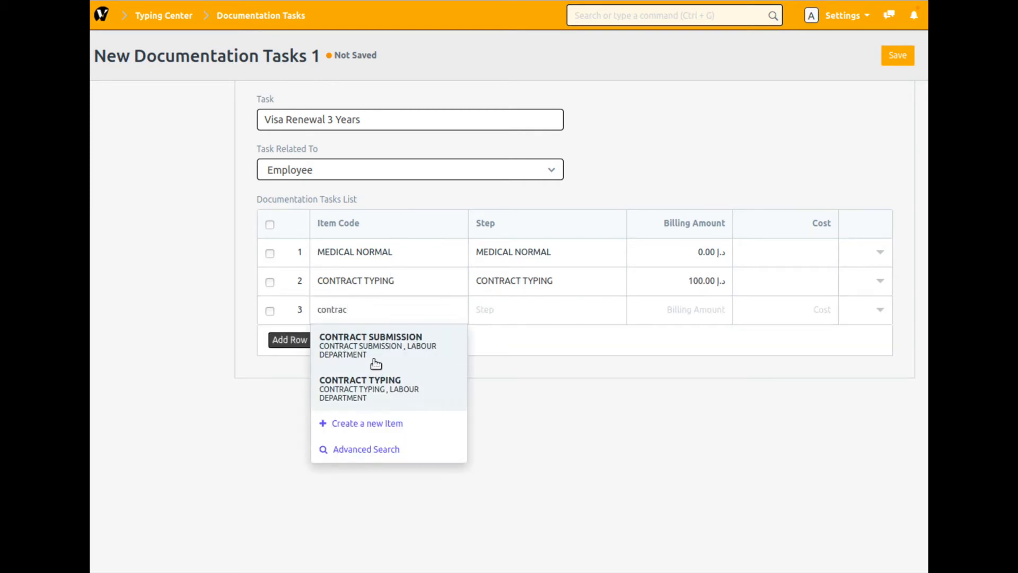
click(372, 353)
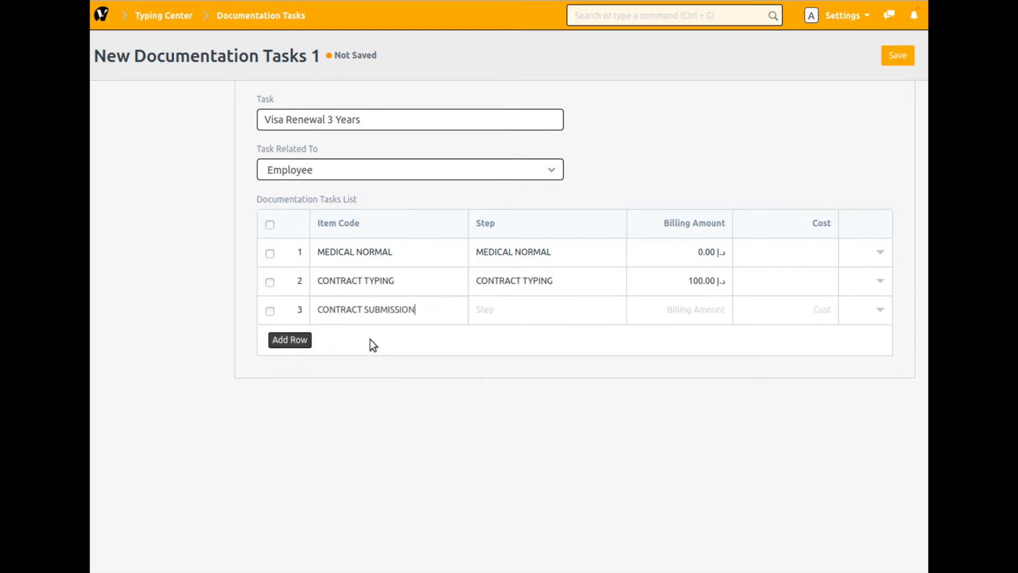
- Add a blank fourth row and move the MEDICAL NORMAL row below CONTRACT SUBMISSION
click(287, 343)
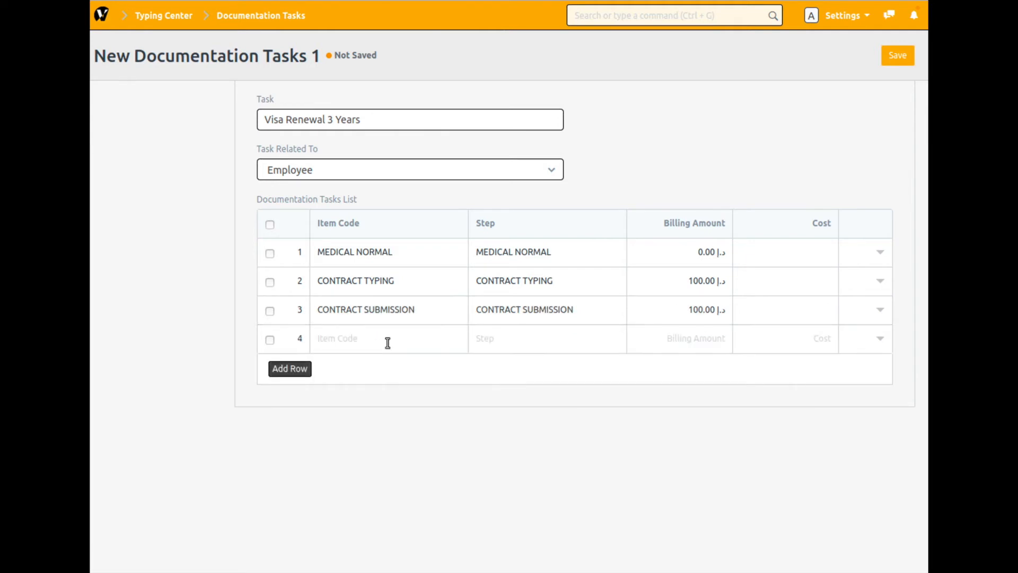
click(204, 312)
drag(295, 257, 313, 322)
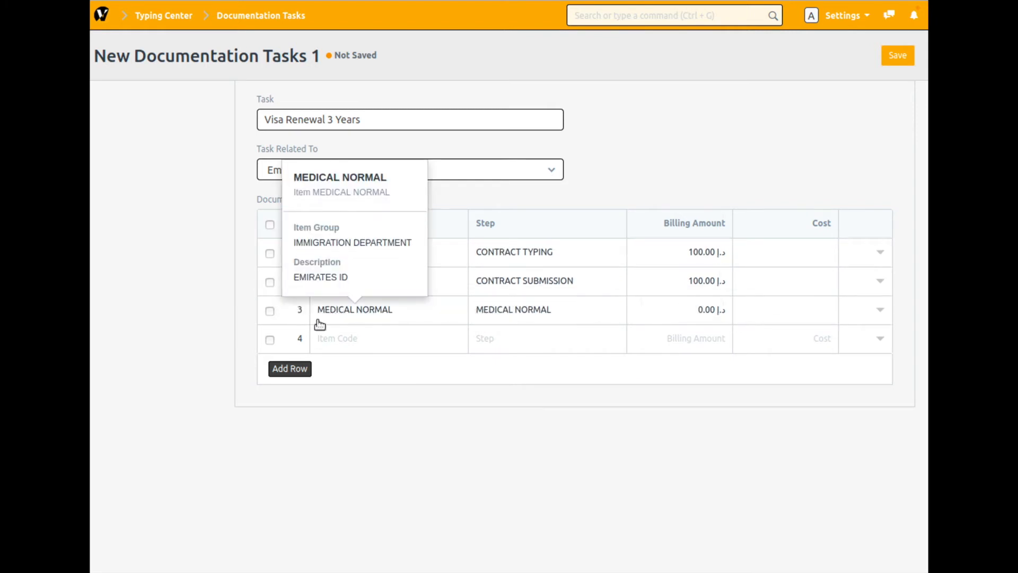
- Set the item code of the blank fourth row to EMIRATES ID- 3 YEAR
click(361, 345)
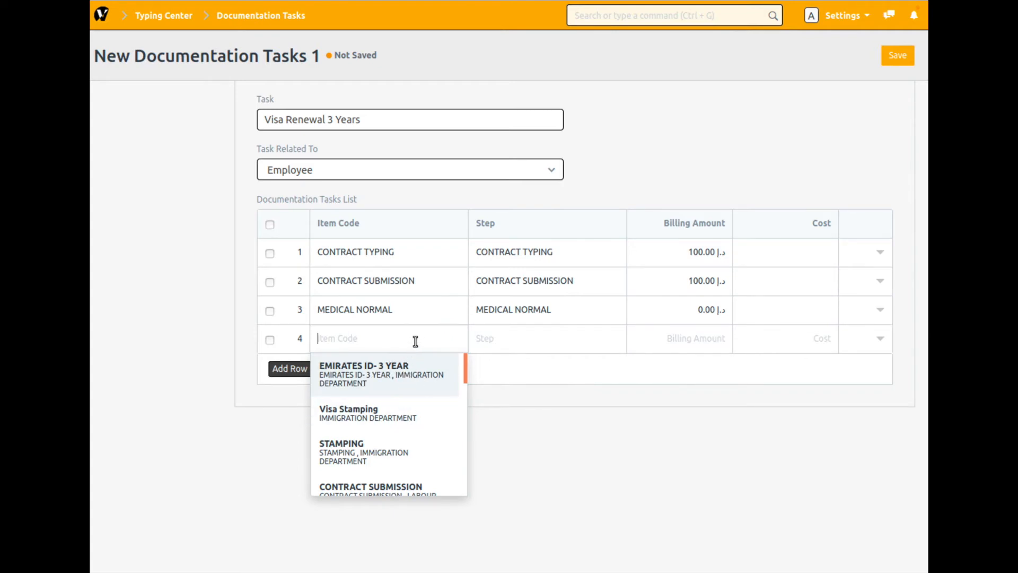
text(emirates)
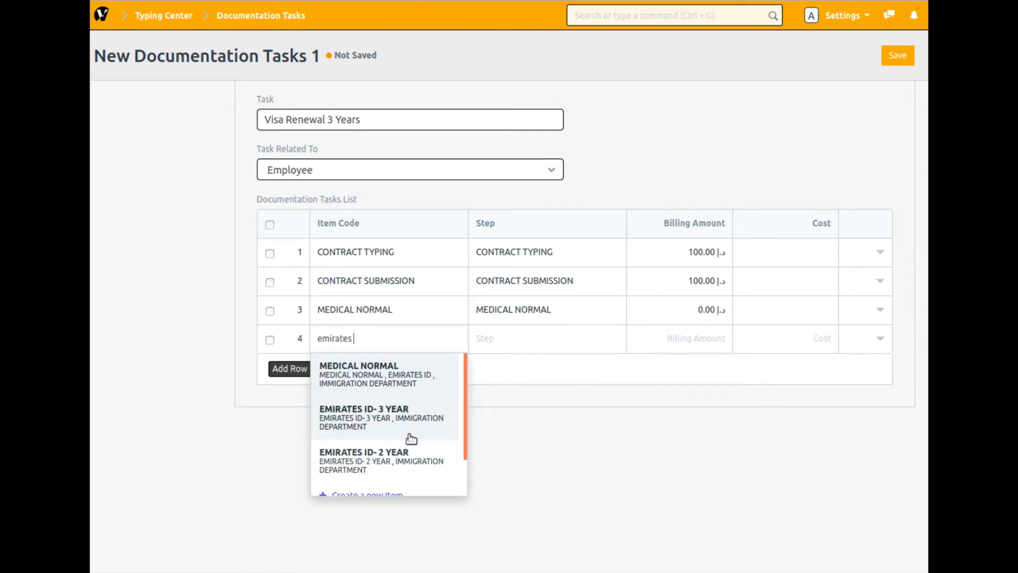
click(377, 420)
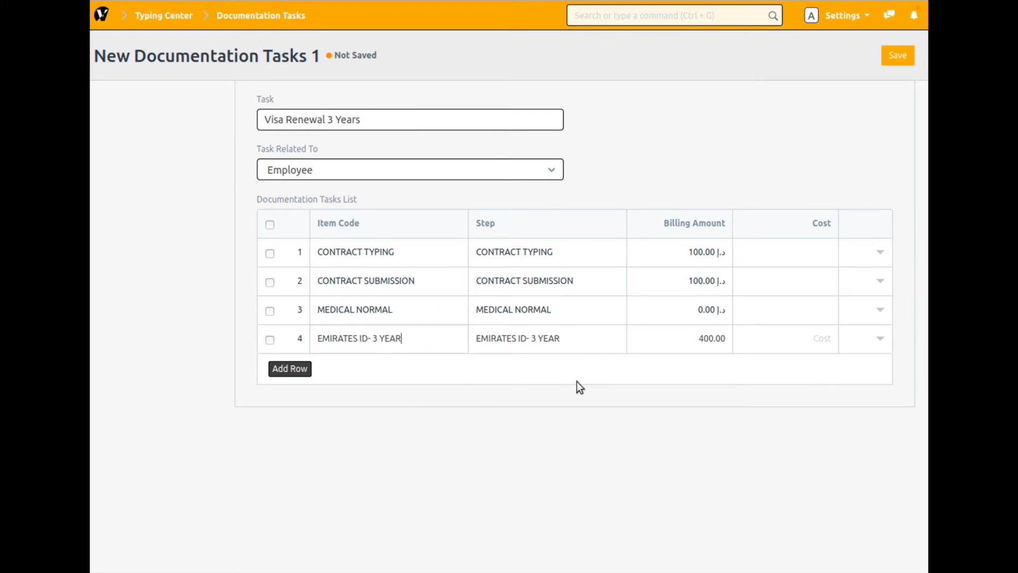
- Add Visa Stamping as the fifth row of the Documentation Tasks List and save the task
click(283, 372)
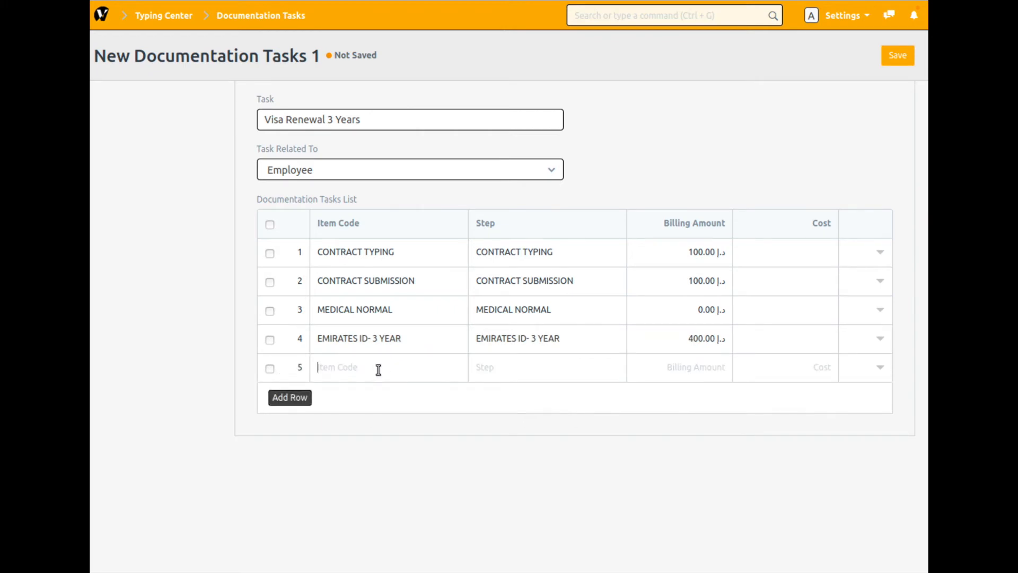
text(visa)
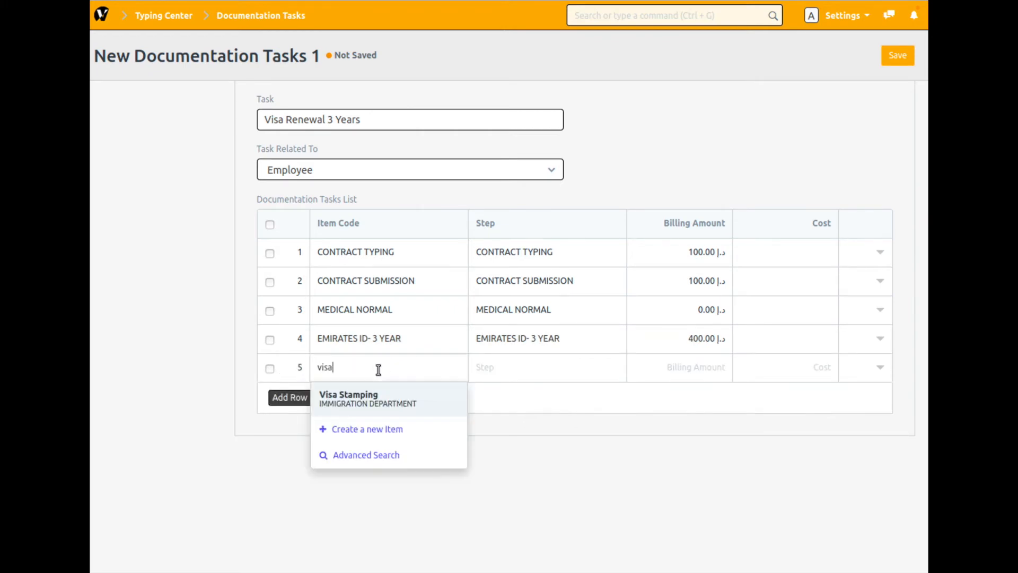
click(374, 403)
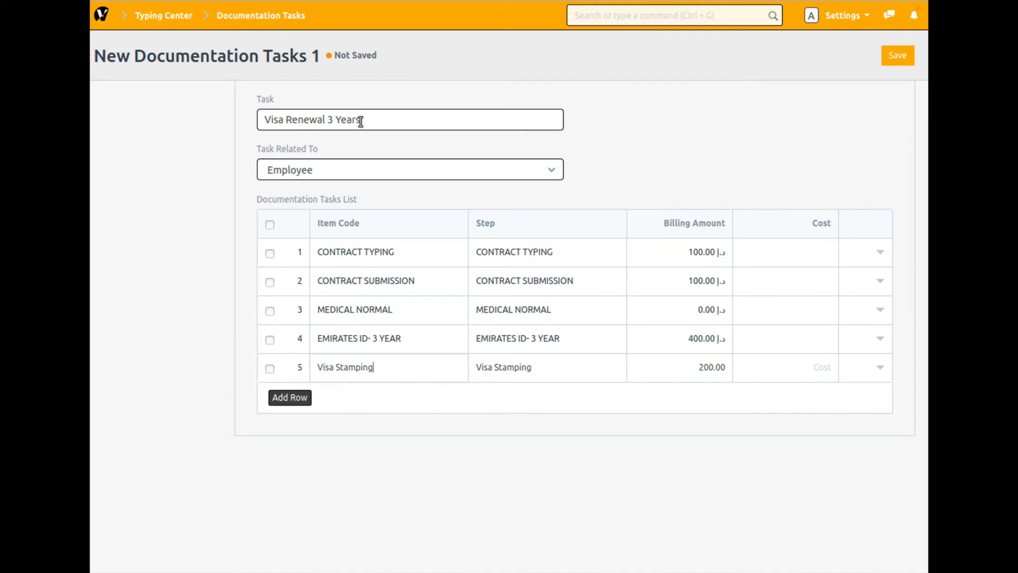
drag(371, 121, 216, 123)
click(913, 58)
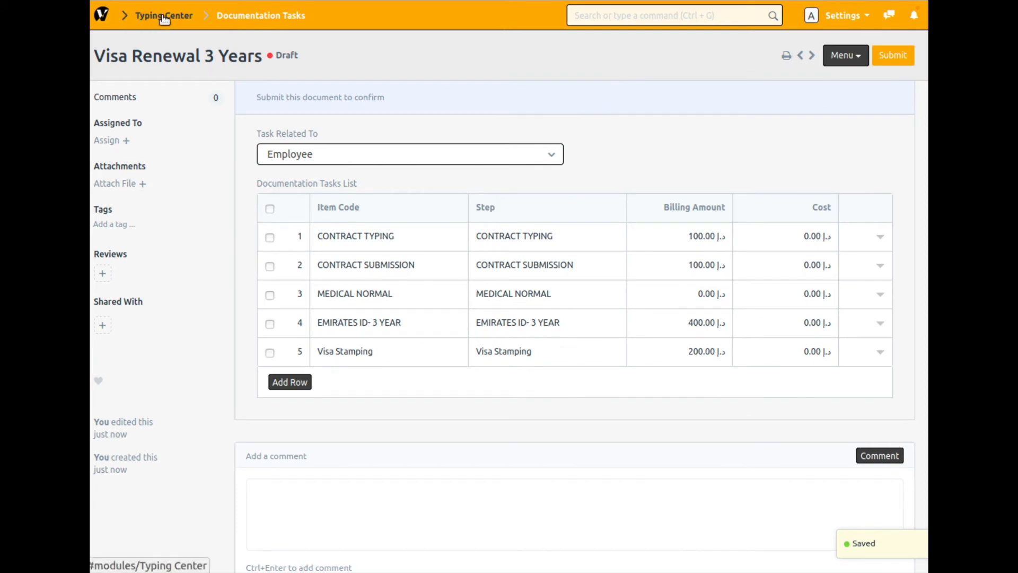
- Return to the module overview and open the Typing Center module
click(105, 22)
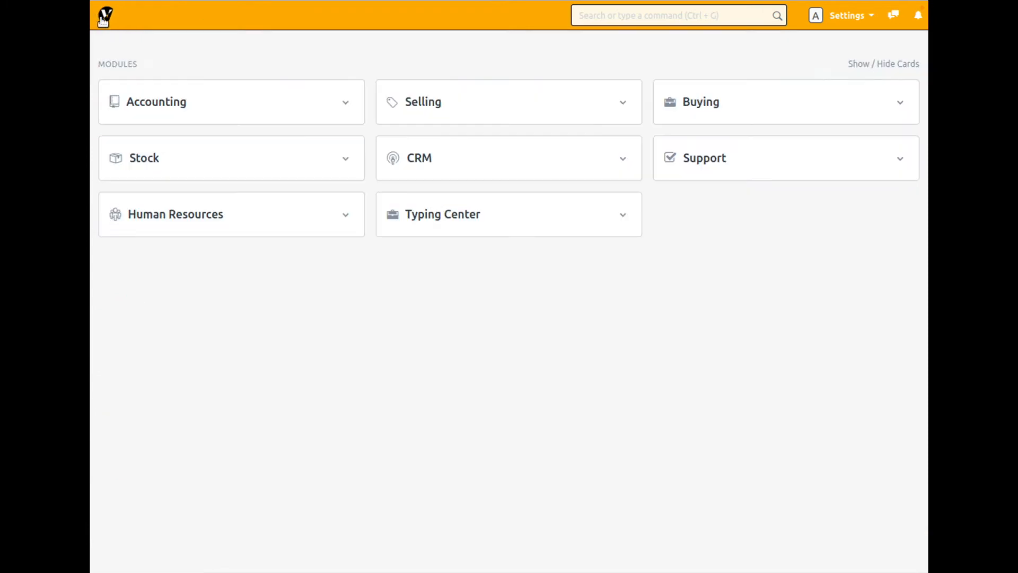
click(465, 226)
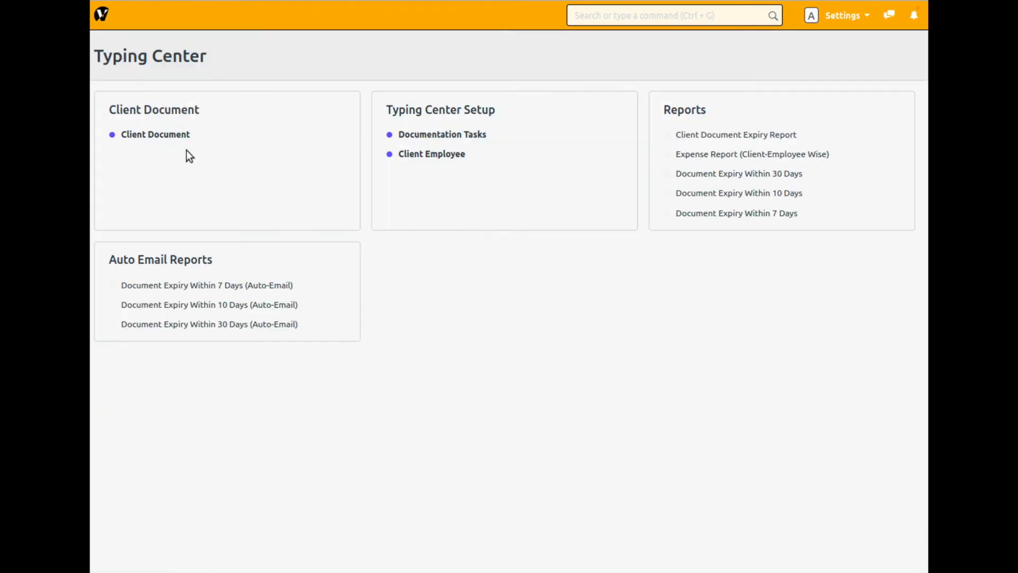
click(160, 136)
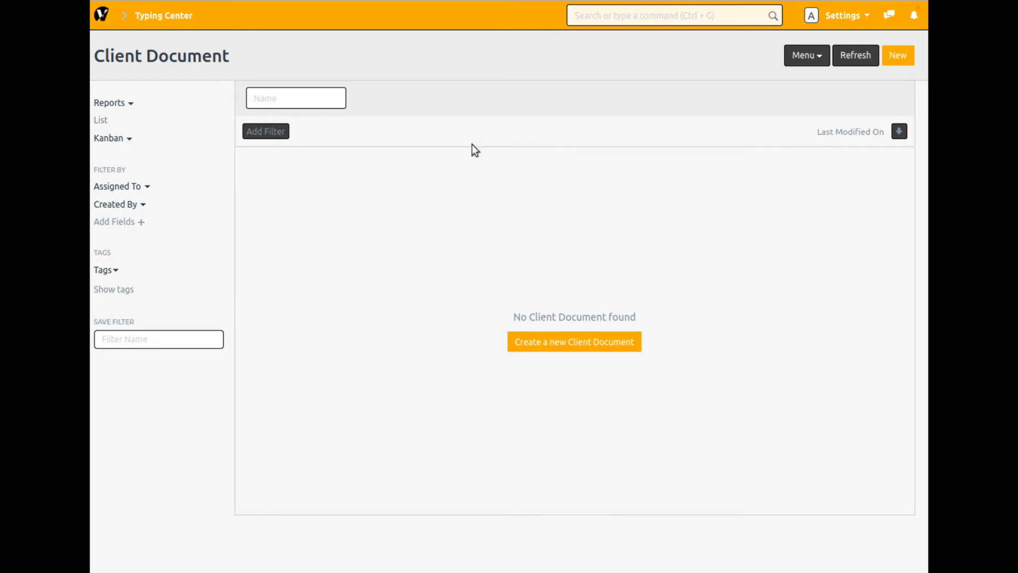
click(901, 56)
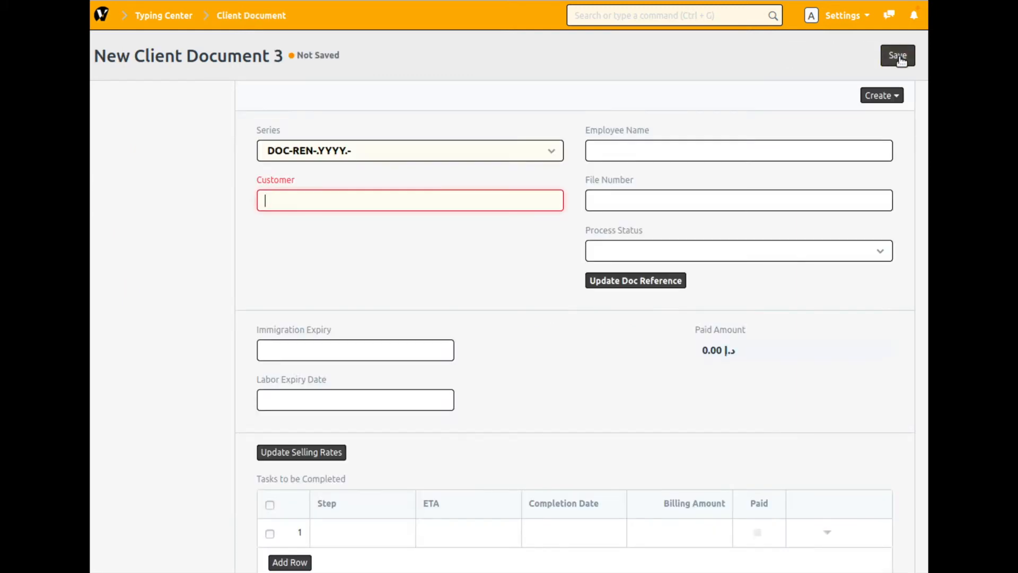
click(199, 235)
click(159, 16)
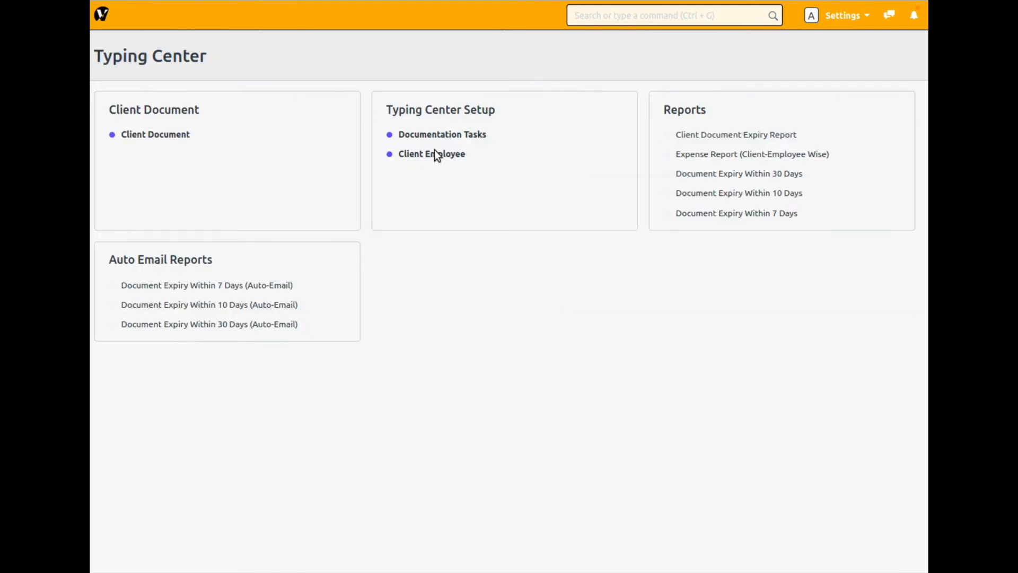
- Start a new Client Document from the Client Document list in Typing Center
click(150, 139)
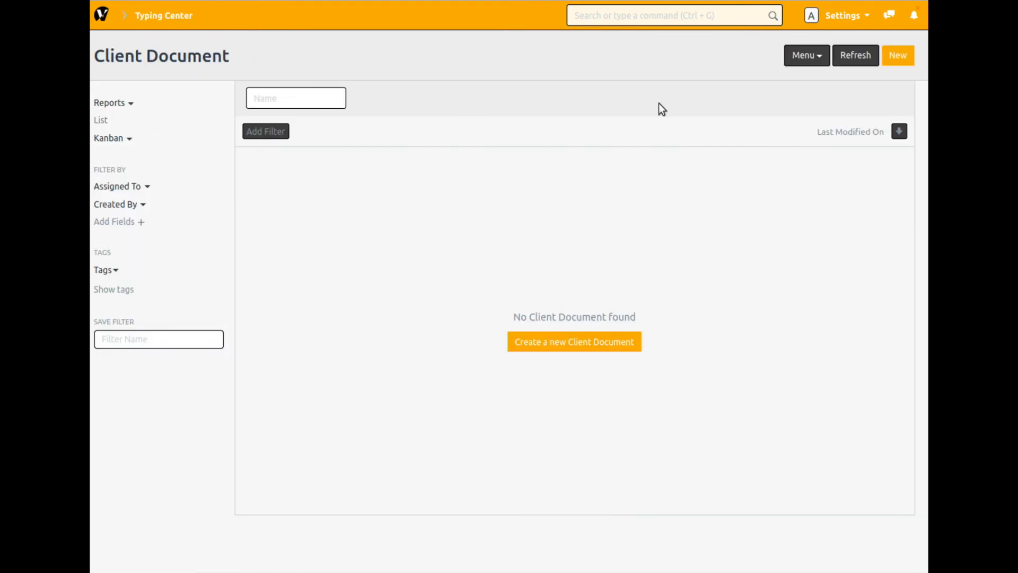
click(899, 60)
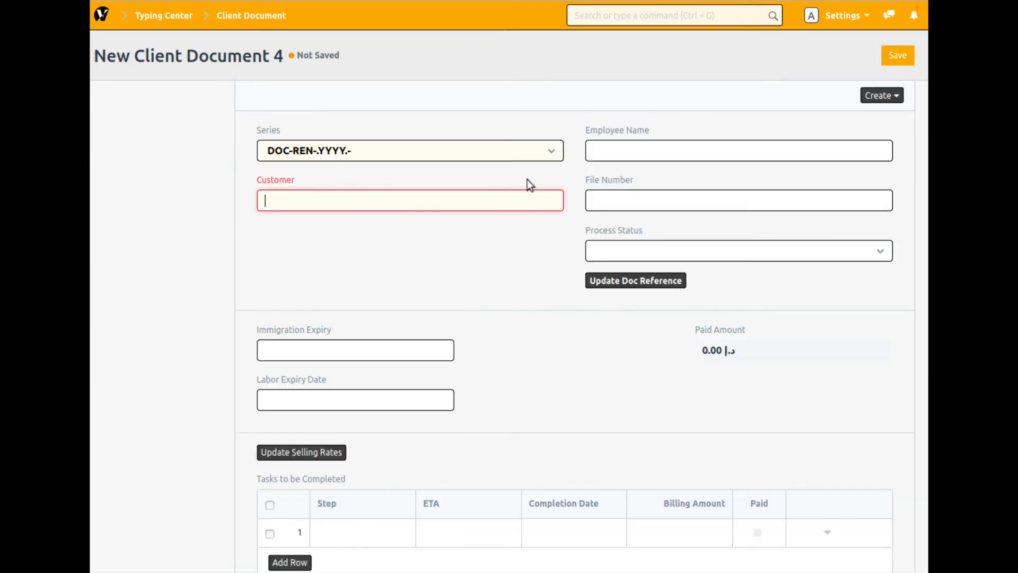
click(179, 232)
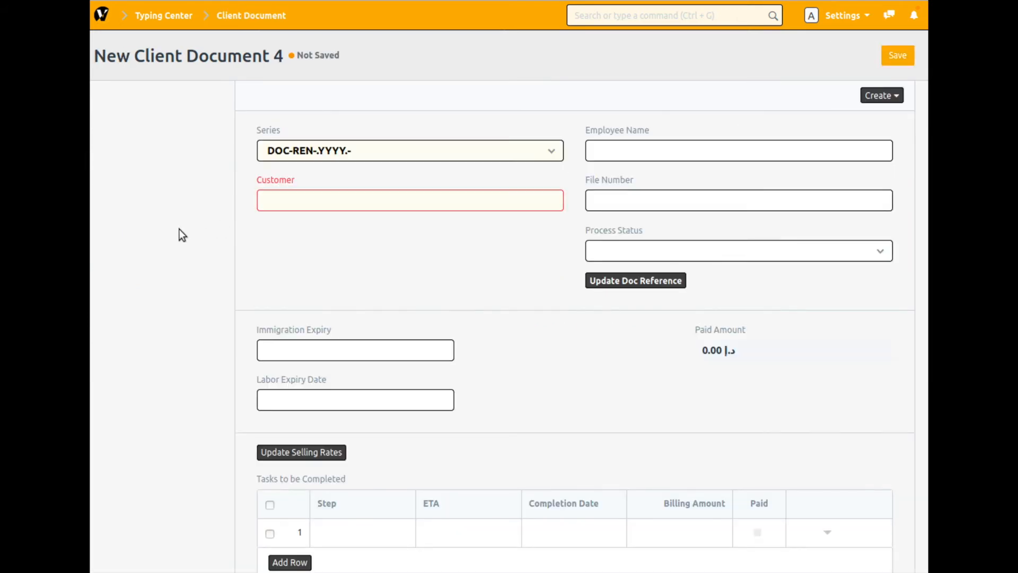
click(325, 208)
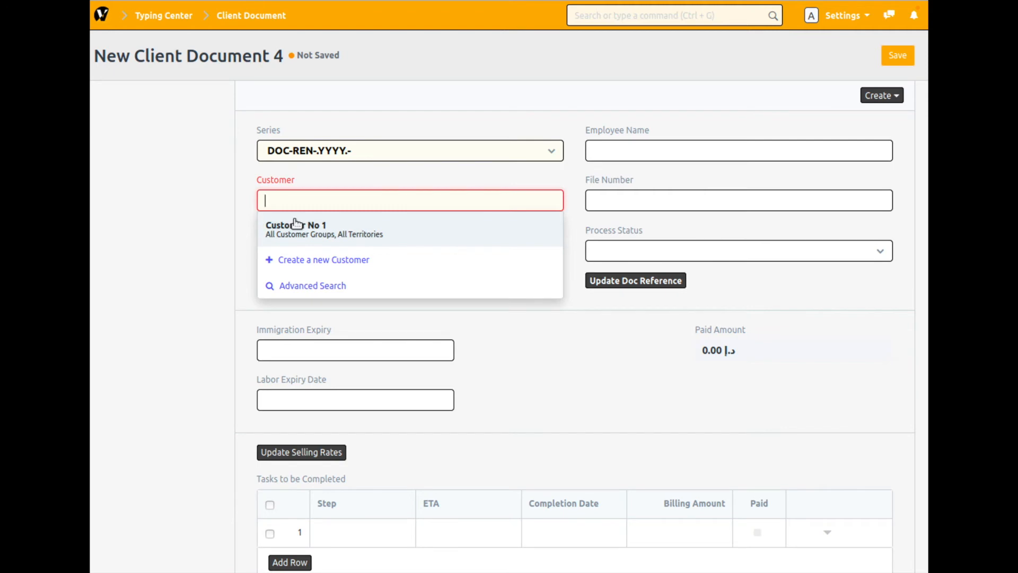
click(325, 230)
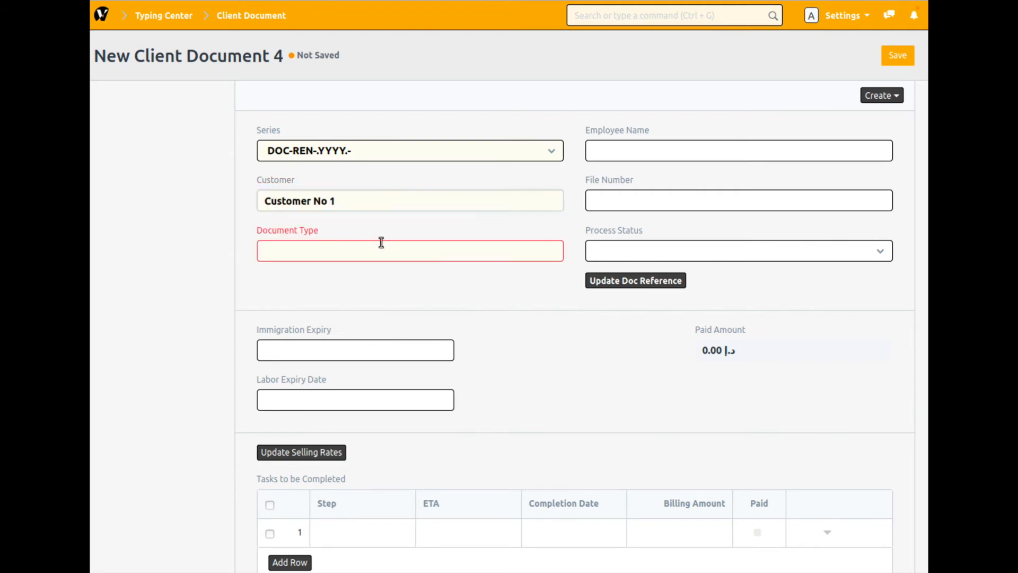
click(343, 253)
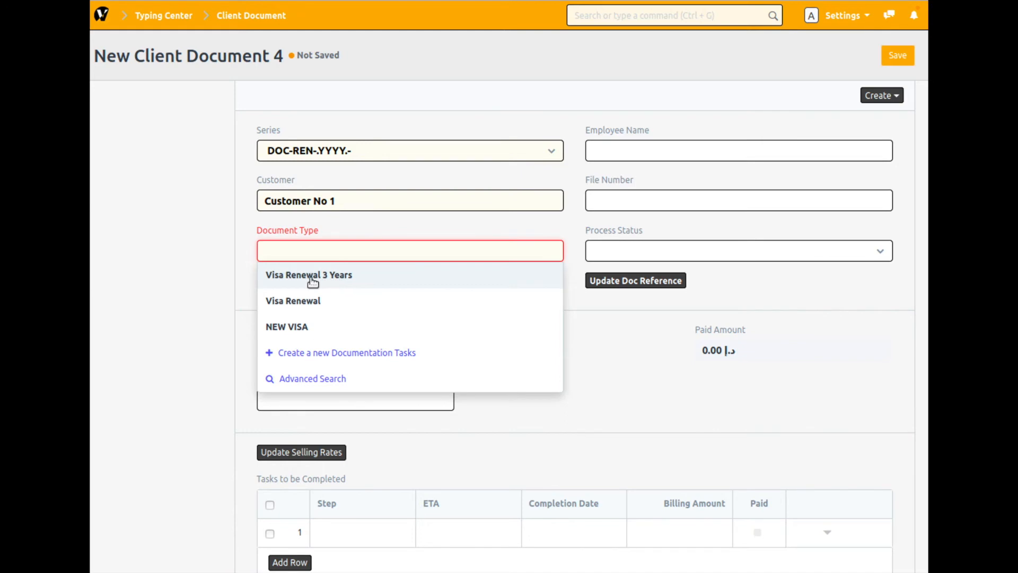
click(321, 278)
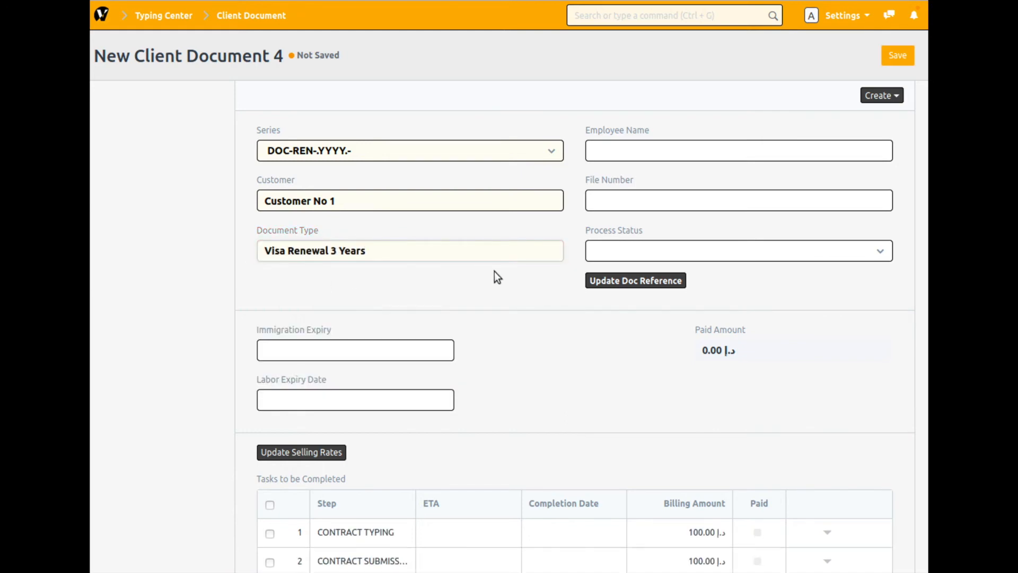
click(645, 150)
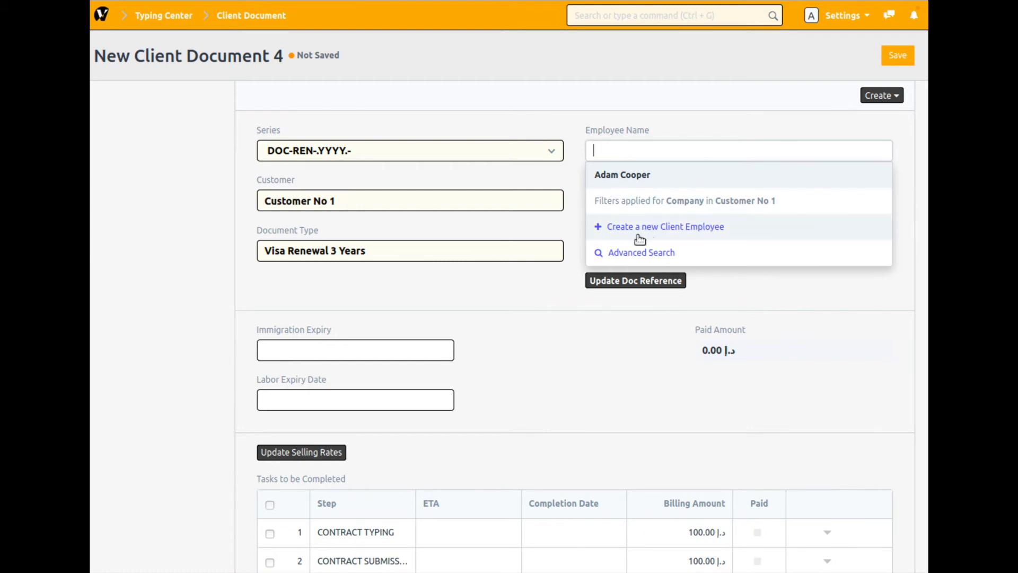
- Start a new Client Employee record from the Client Employee list in Typing Center
click(102, 16)
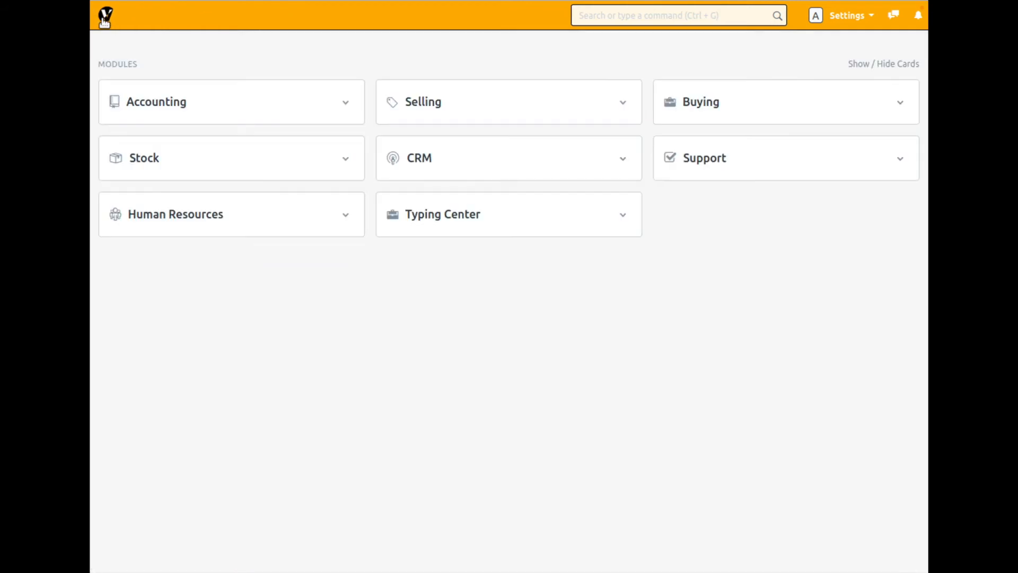
click(468, 222)
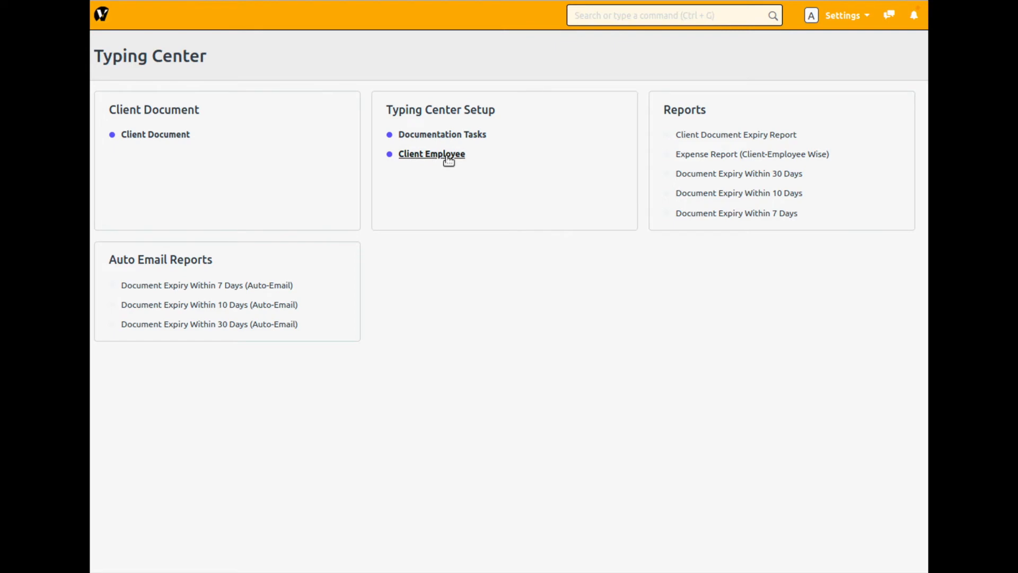
click(429, 159)
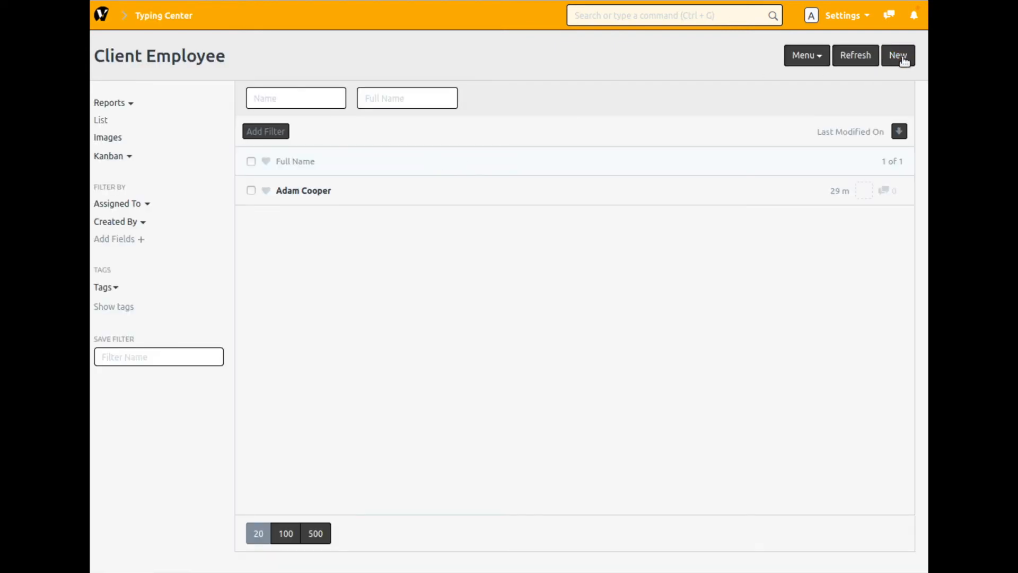
click(897, 55)
click(389, 227)
text(Mr)
key(BackSpace)
key(BackSpace)
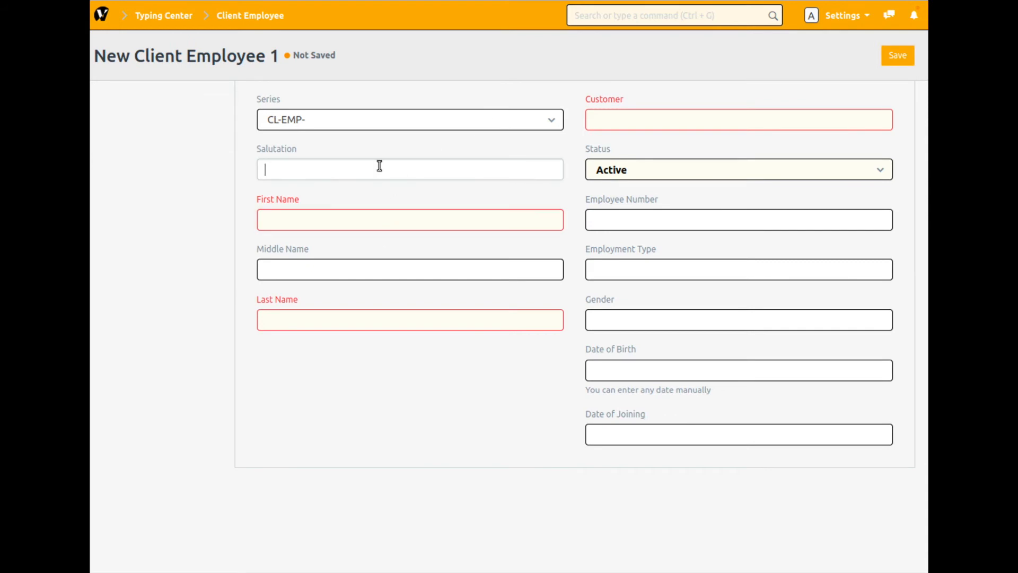
- Enter the client employee's first name and last name, leaving the middle name blank
click(353, 224)
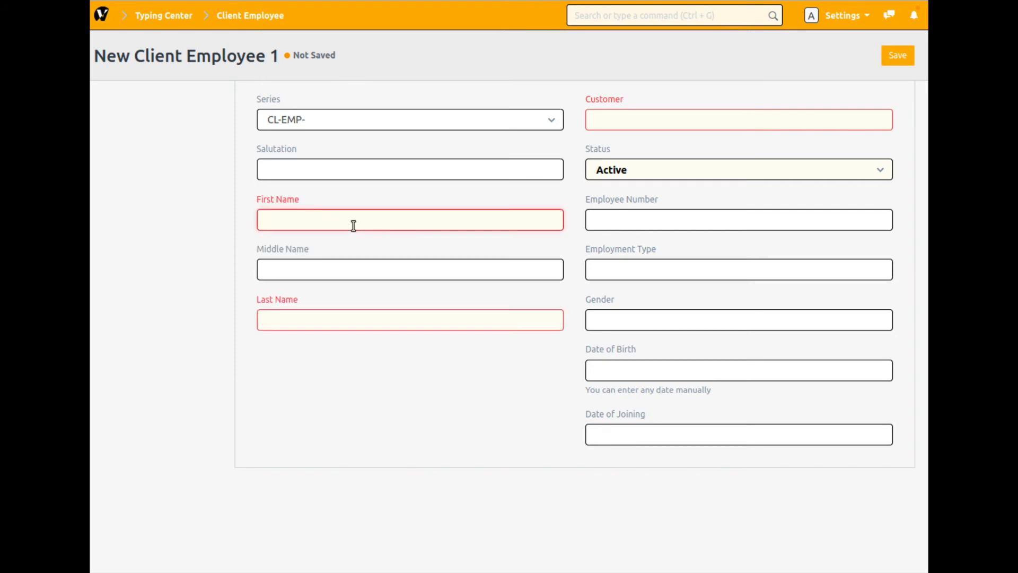
text(John)
key(Tab)
key(Tab)
text(Doe)
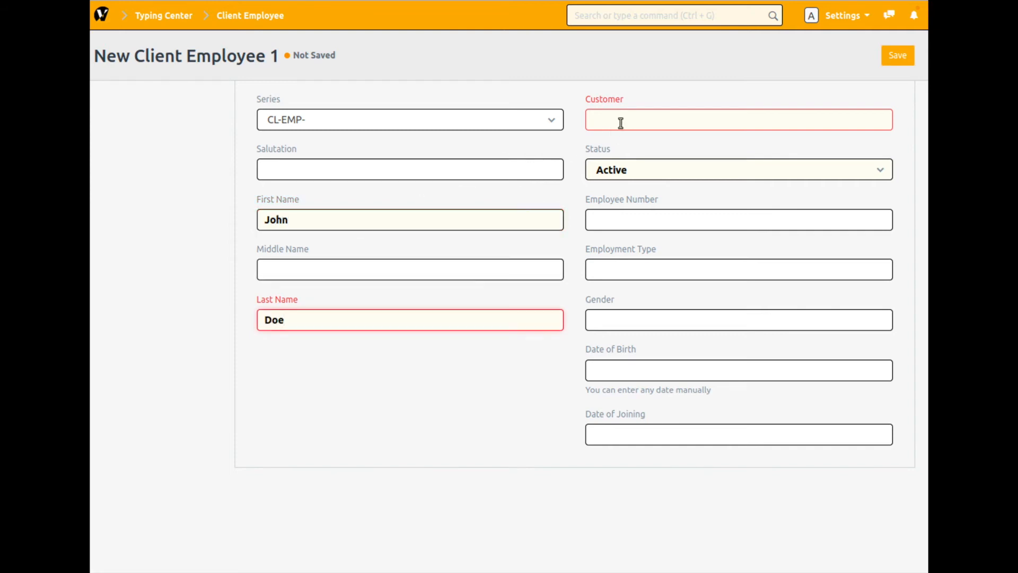
- Assign the new client employee to Customer No 1 and save the record
click(626, 120)
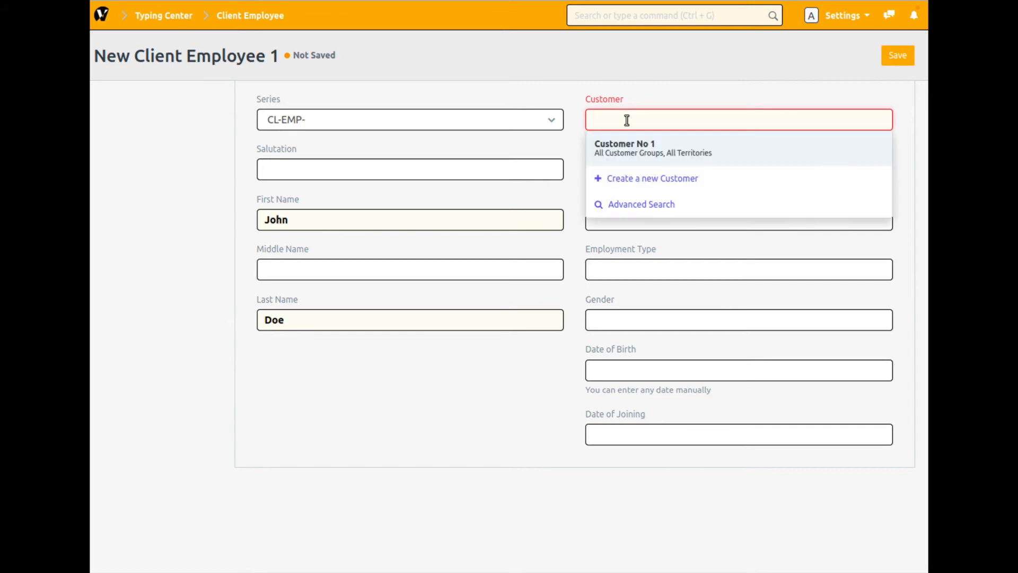
click(654, 156)
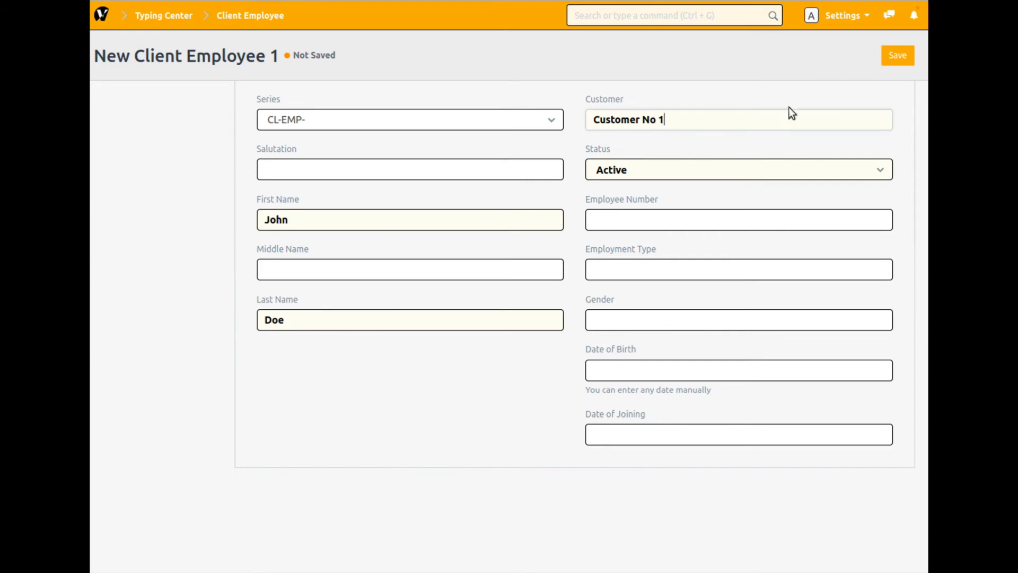
click(903, 64)
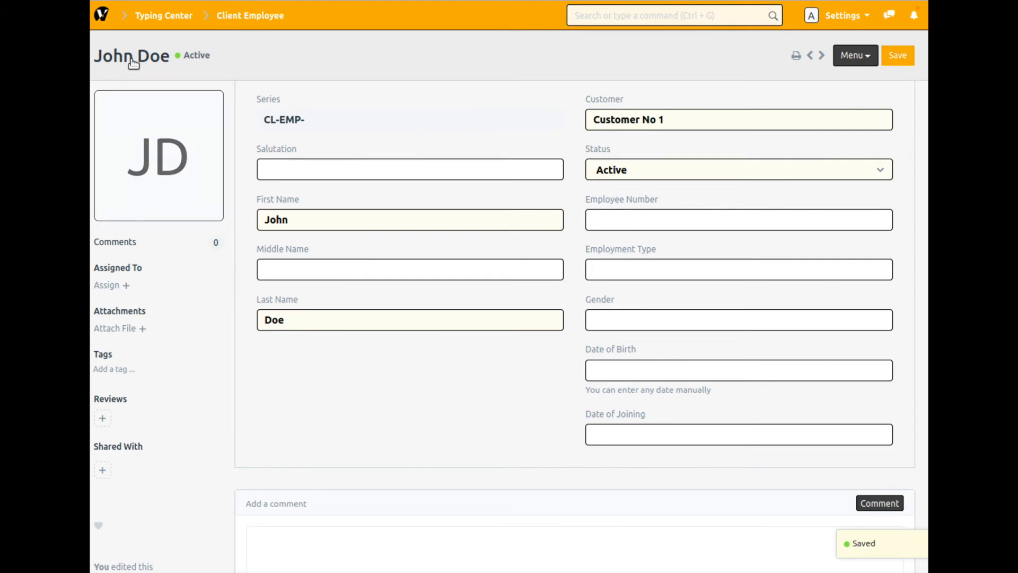
- Return to Typing Center and start a new Client Document from the Client Document list
click(154, 18)
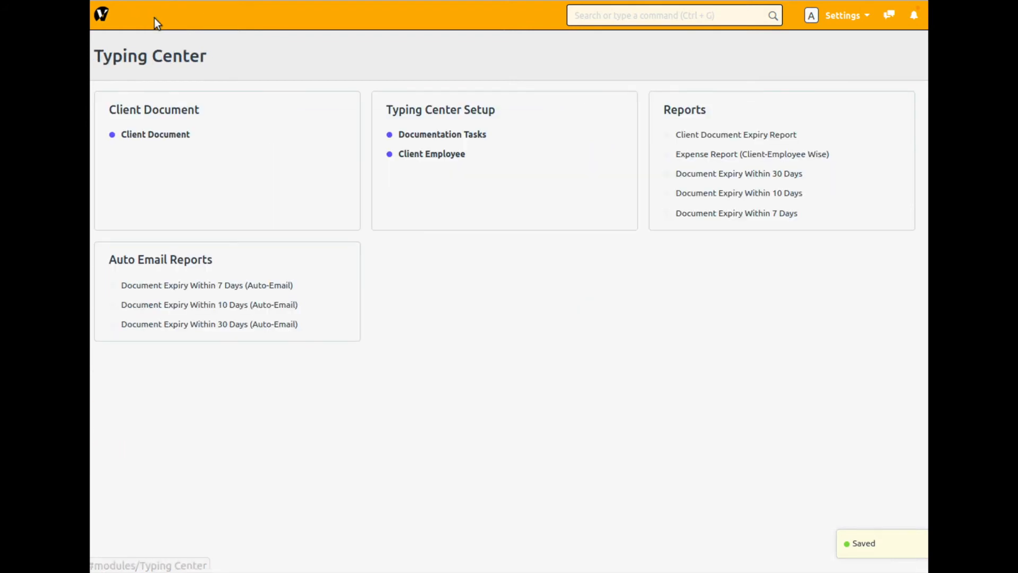
click(148, 139)
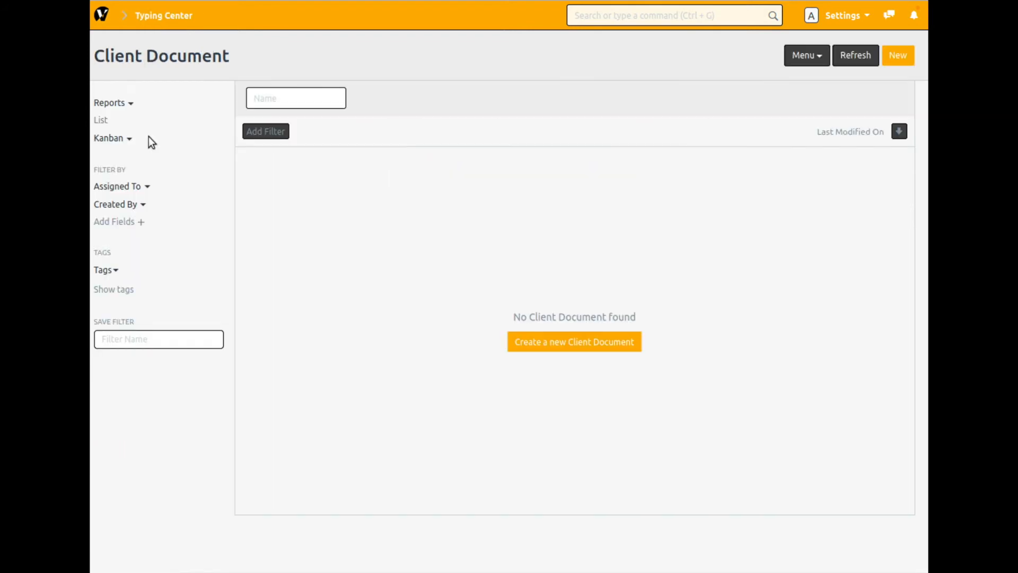
click(900, 59)
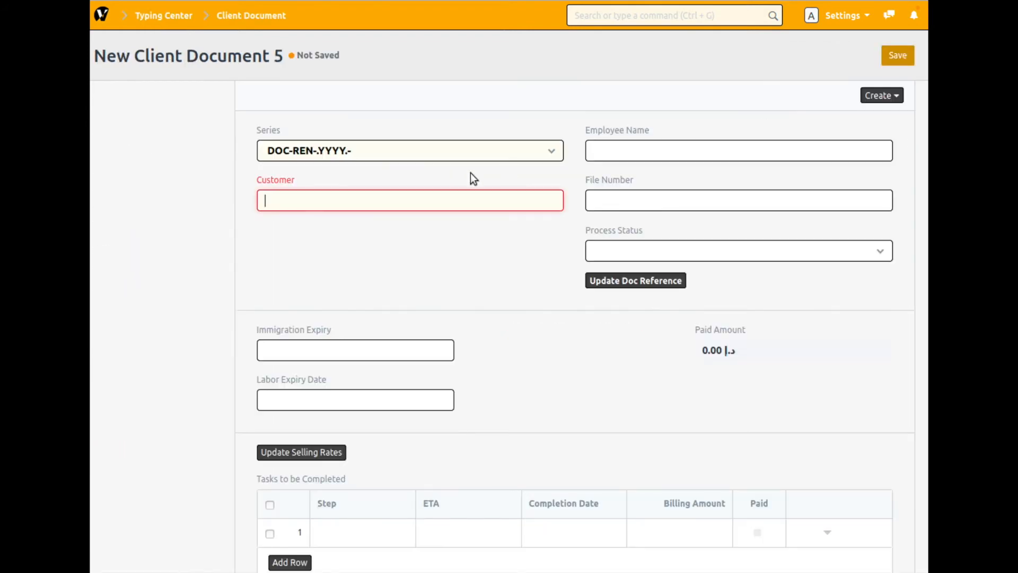
- Set the document's customer to Customer No 1 and its document type to Visa Renewal 3 Years
click(403, 195)
click(327, 232)
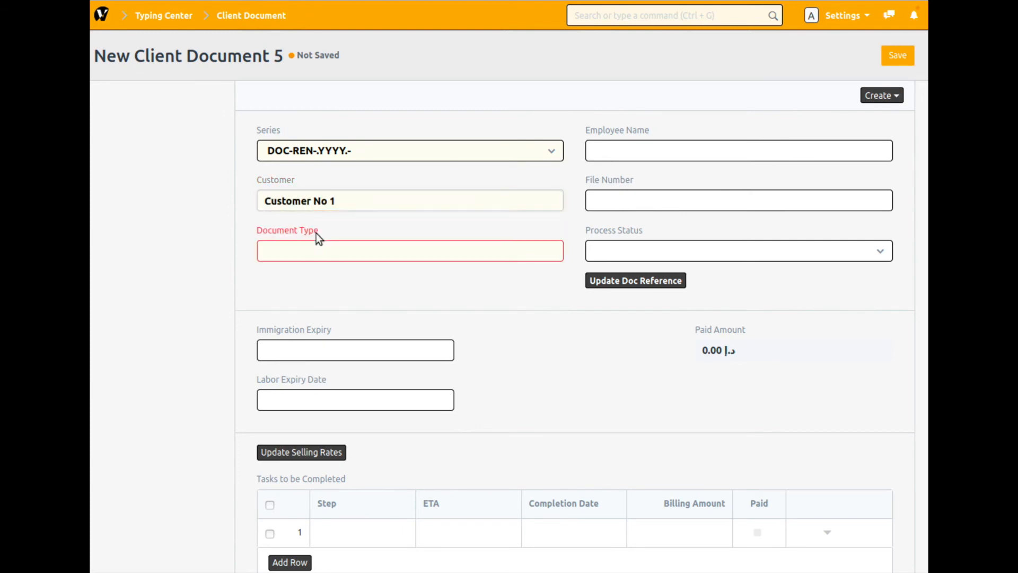
click(327, 253)
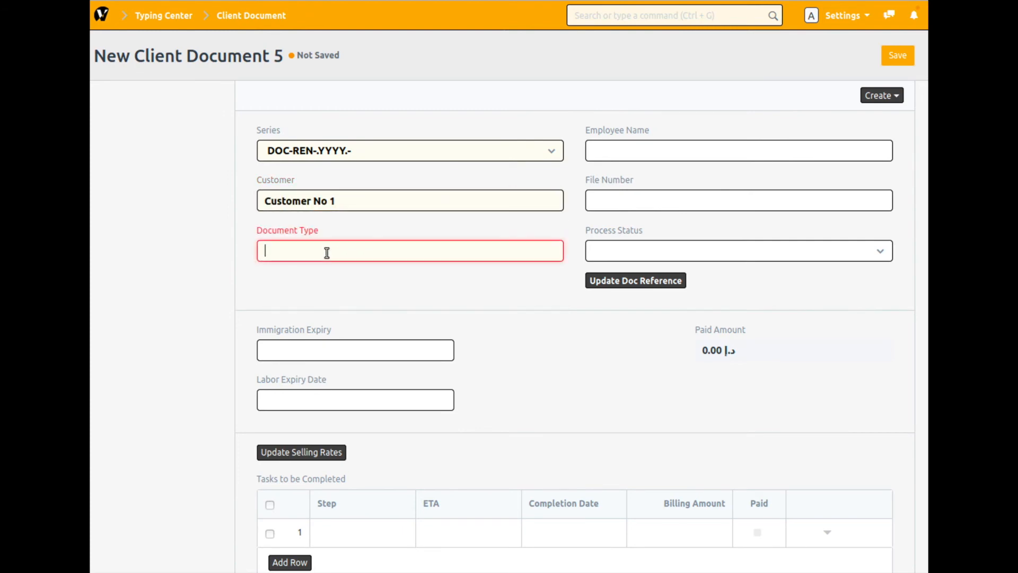
click(335, 276)
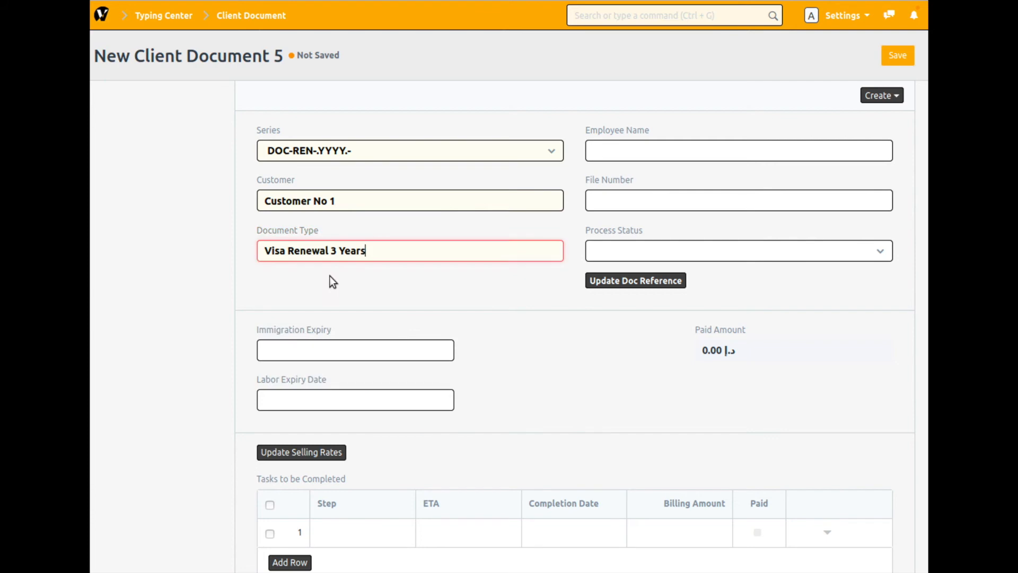
- Select the newly created client employee as the document's Employee Name
click(644, 153)
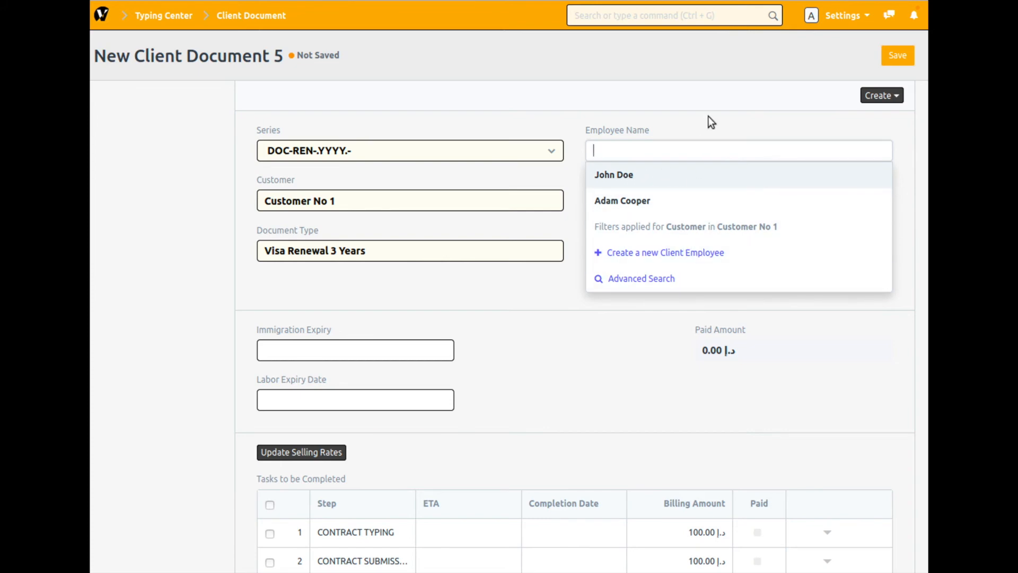
text(jo)
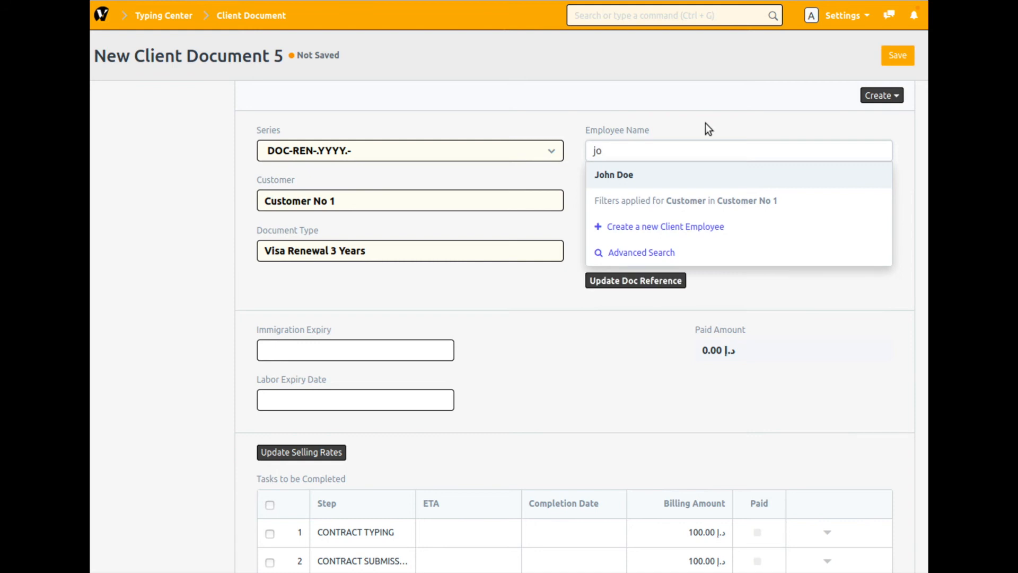
click(621, 179)
- Enter the file number and set the process status to Passport Received
click(626, 201)
text(2312312312312)
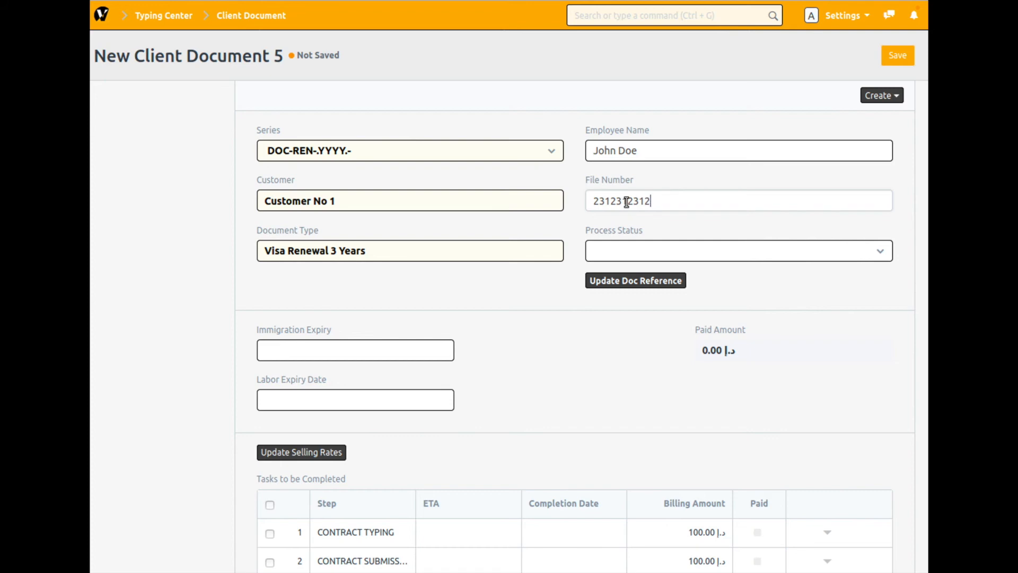
click(811, 260)
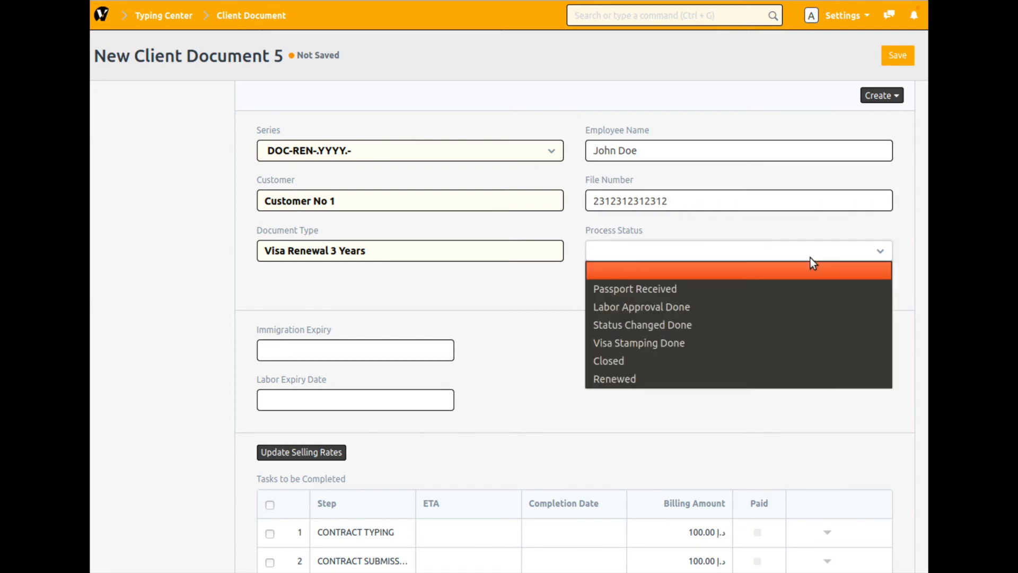
click(737, 290)
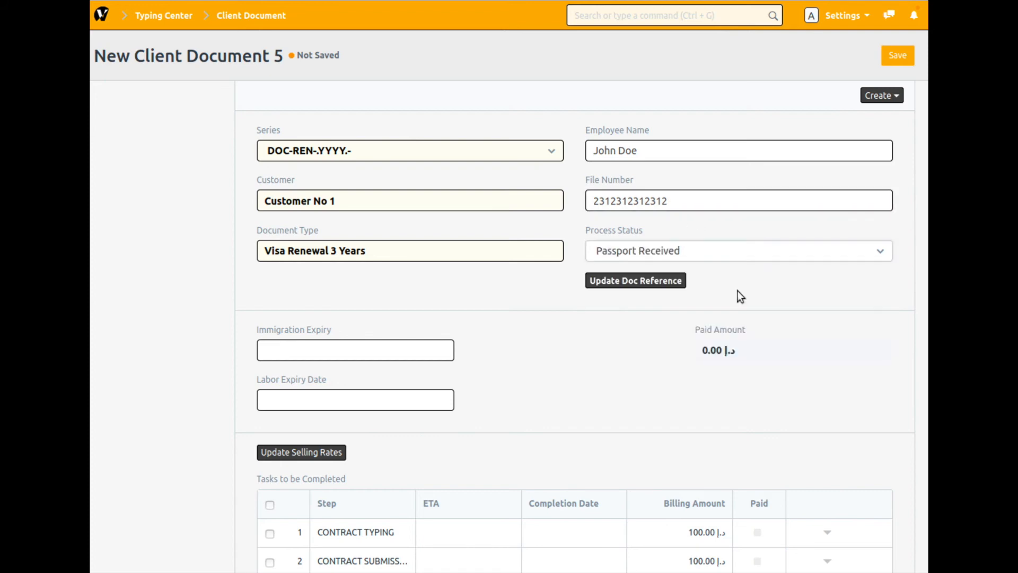
- Check the tasks listed for the Visa Renewal 3 Years document type, and save the Client Document
scroll(527, 326, down, 2)
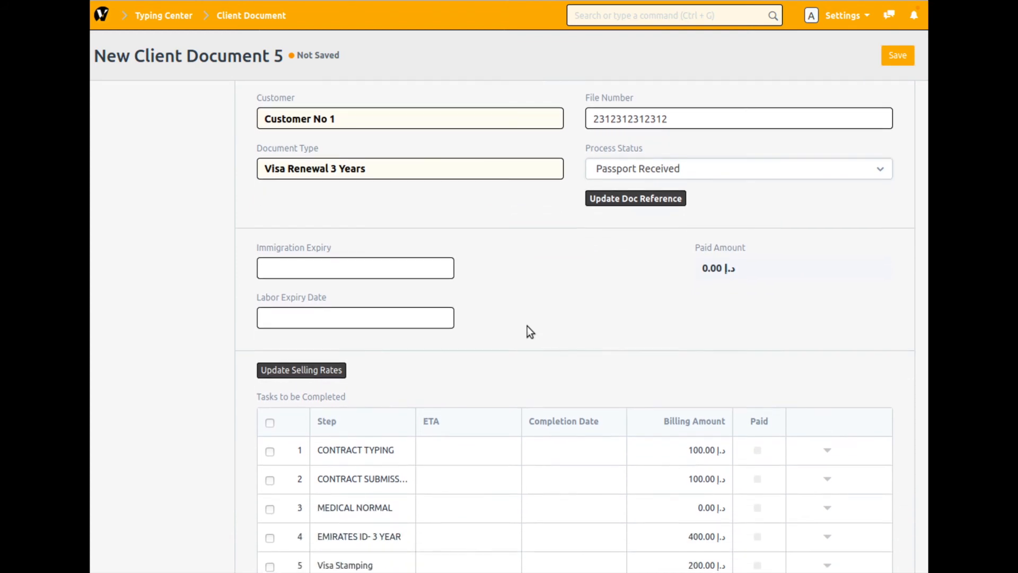
drag(388, 171, 231, 172)
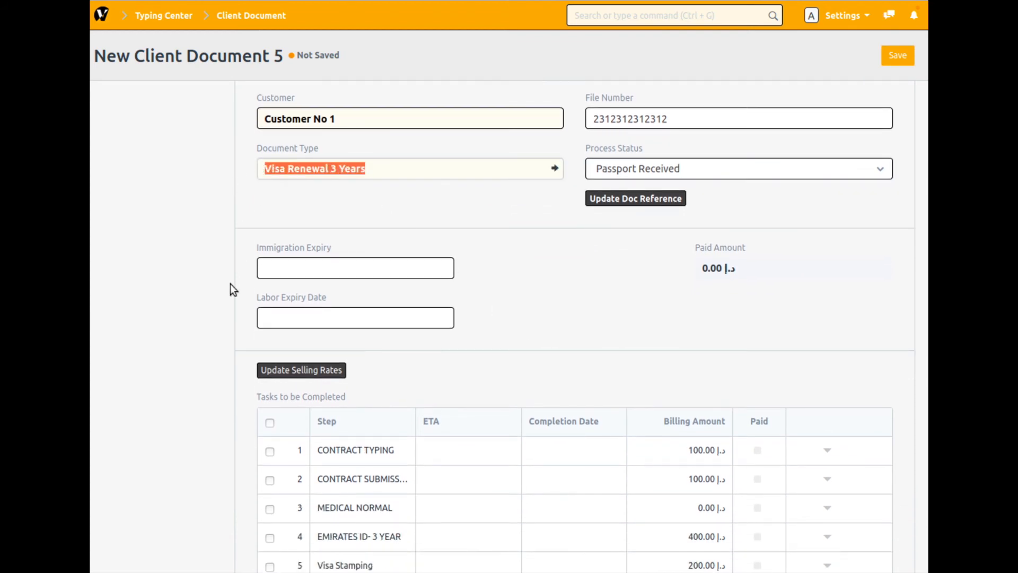
scroll(218, 305, down, 2)
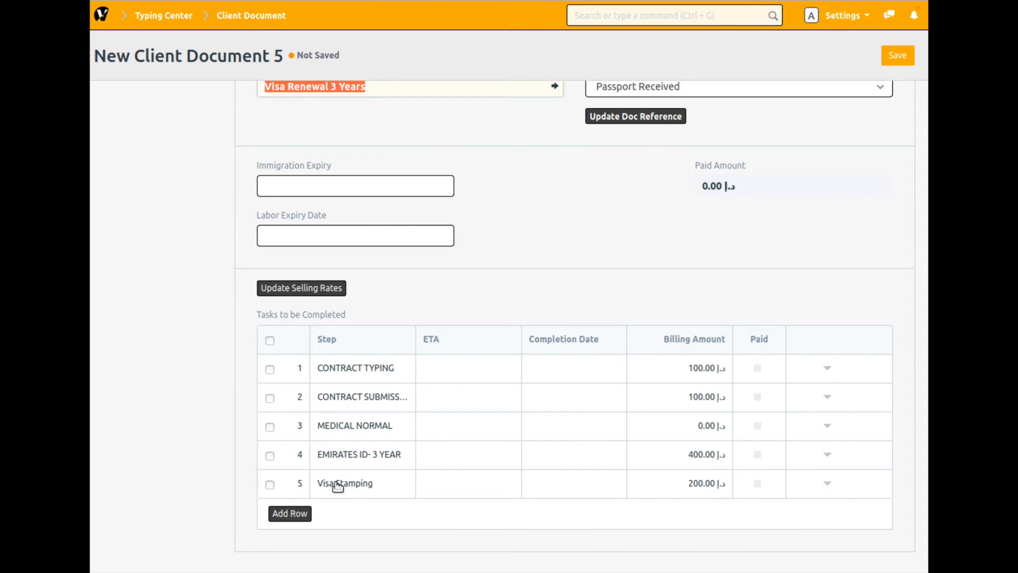
scroll(397, 330, up, 2)
click(377, 214)
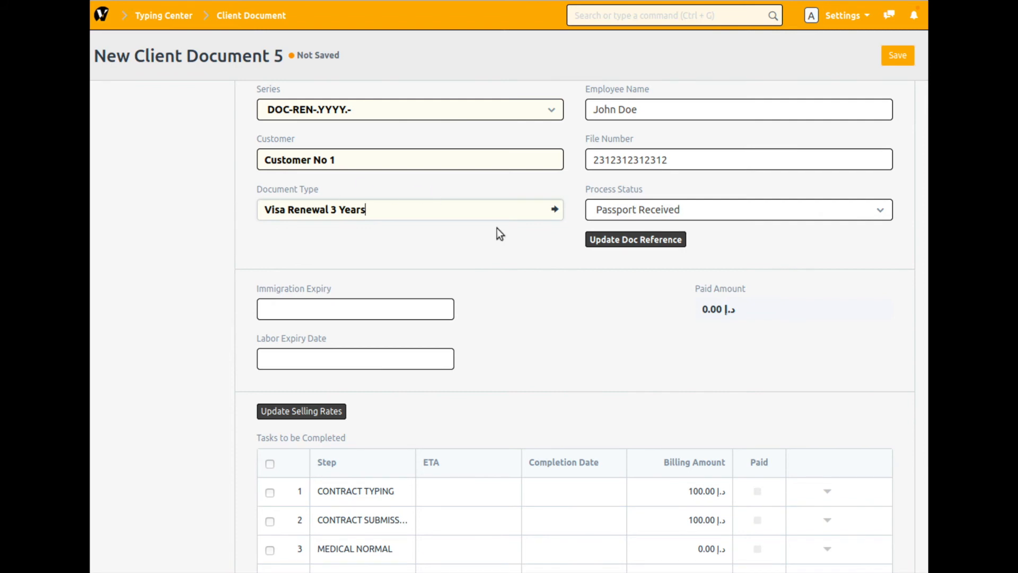
click(904, 55)
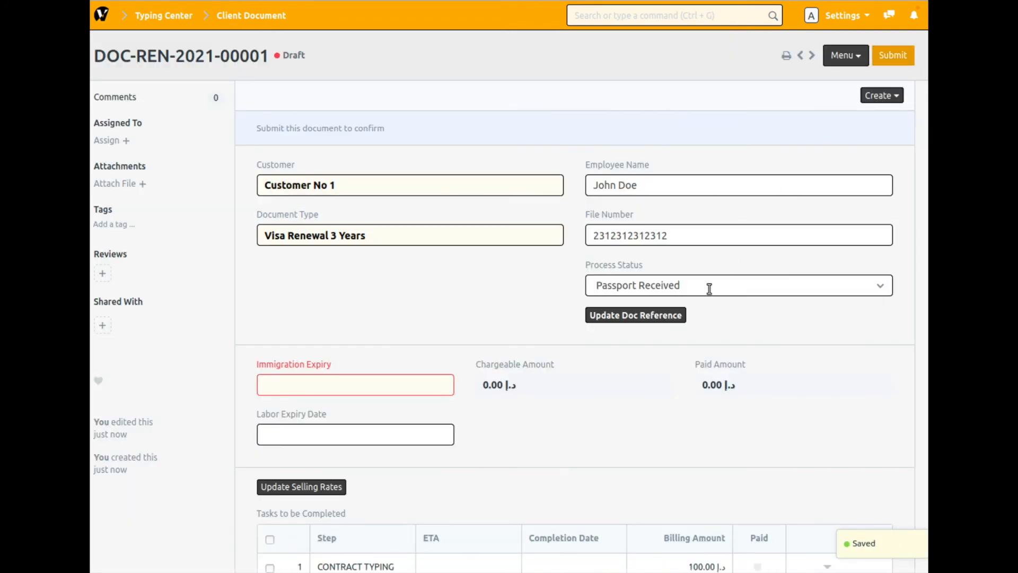
- Set the completion date of the contract typing, contract submission and MEDICAL NORMAL tasks to 06-02-2021
scroll(602, 379, down, 4)
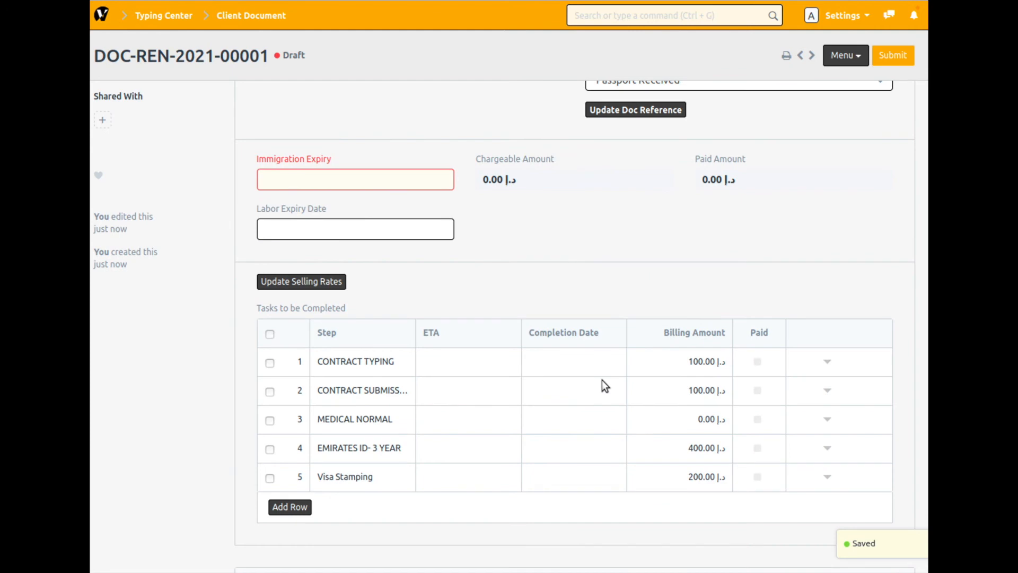
click(587, 363)
click(587, 363)
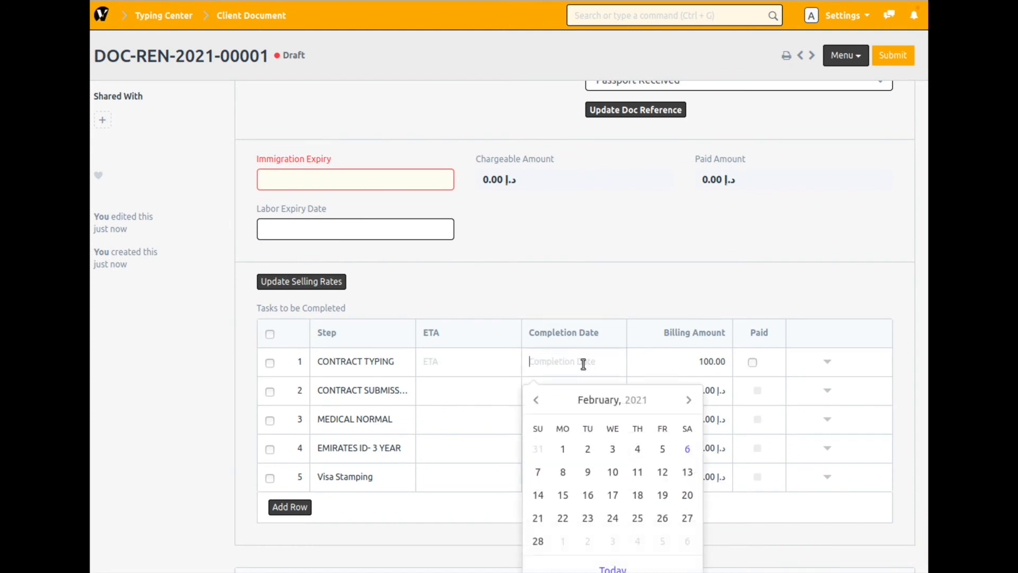
click(686, 449)
click(570, 392)
click(561, 397)
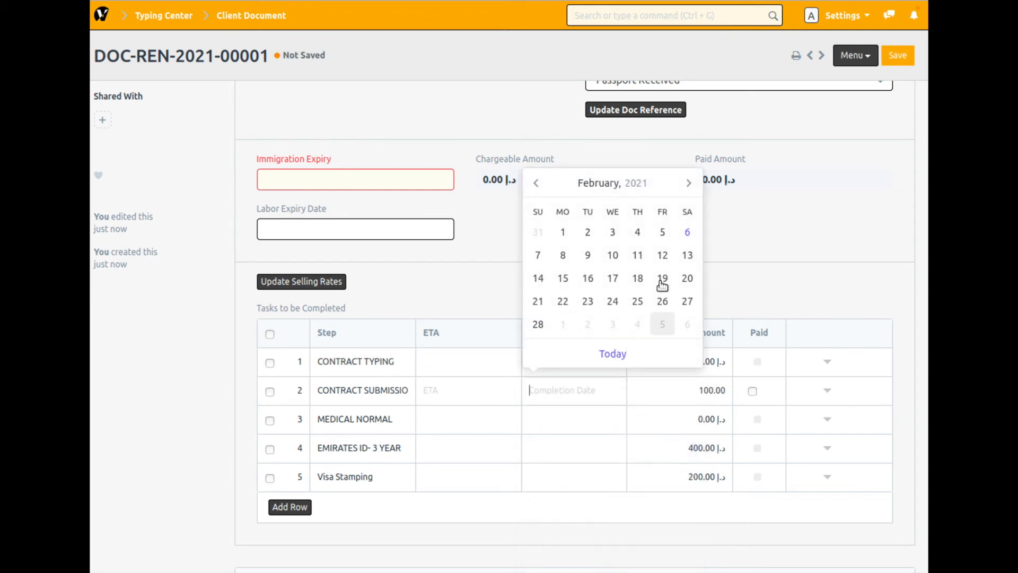
click(687, 232)
click(566, 419)
click(566, 419)
click(688, 261)
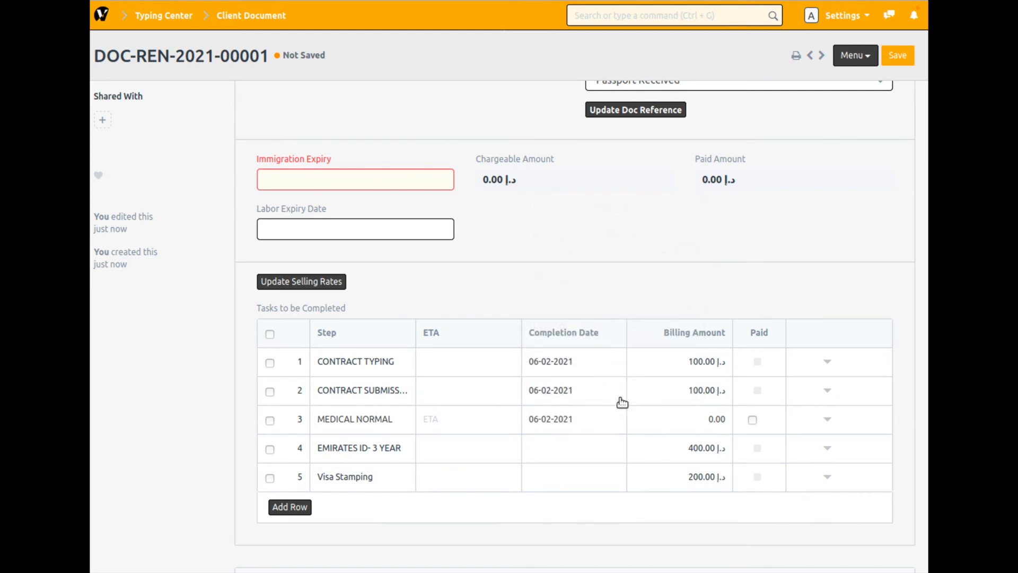
- Set the completion date of the EMIRATES ID- 3 YEAR and Visa Stamping tasks to 06-02-2021
click(585, 447)
click(583, 444)
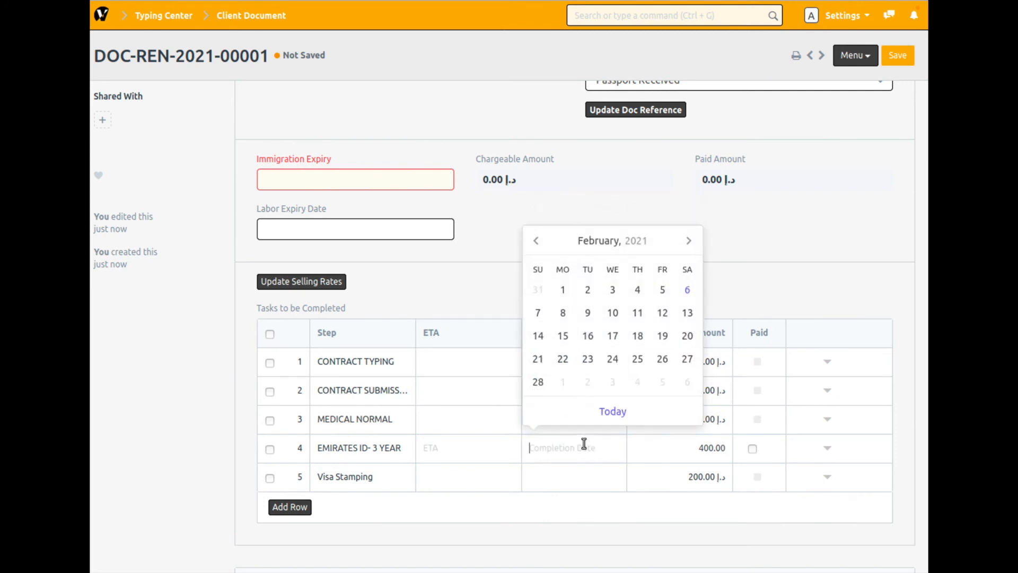
click(686, 289)
click(579, 482)
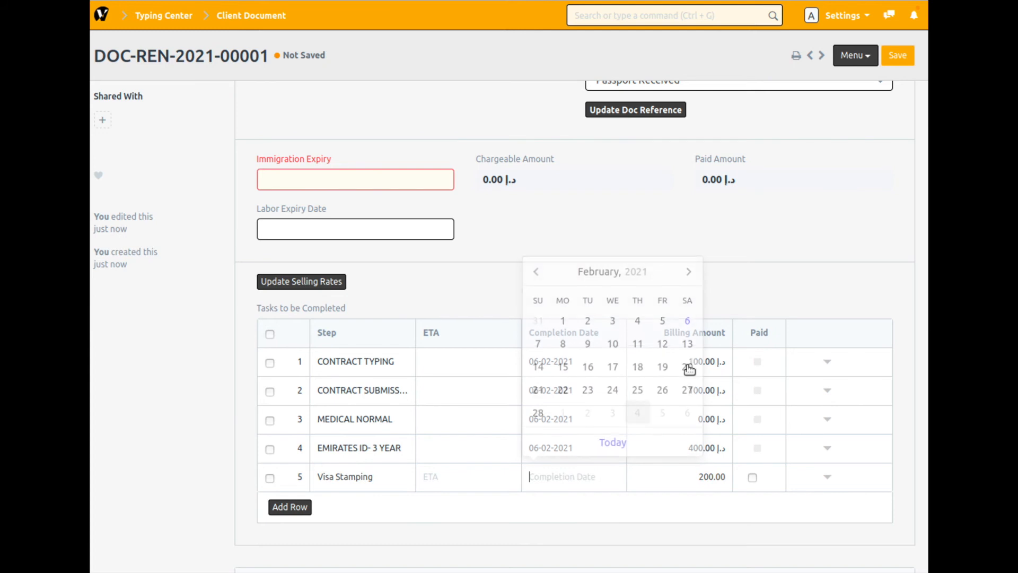
click(686, 318)
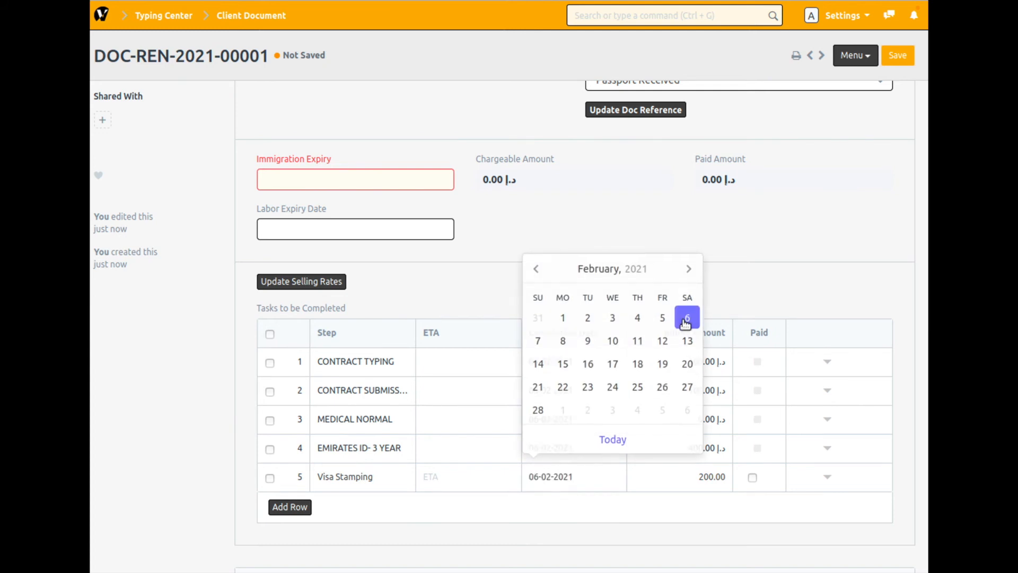
- Set the Immigration Expiry to 09-02-2021 and the Labor Expiry Date to 14-02-2021, and save the client document
click(340, 175)
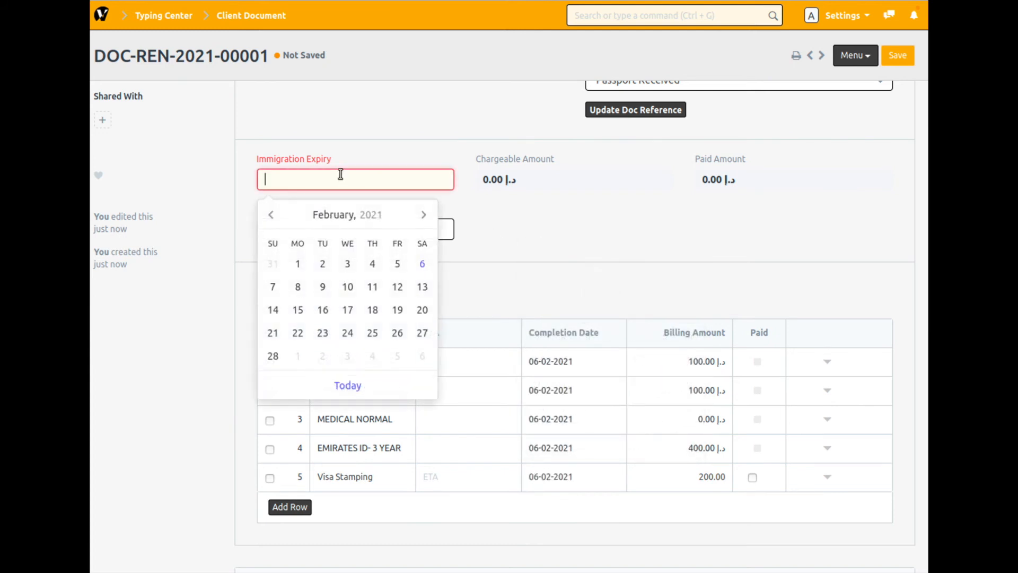
click(324, 289)
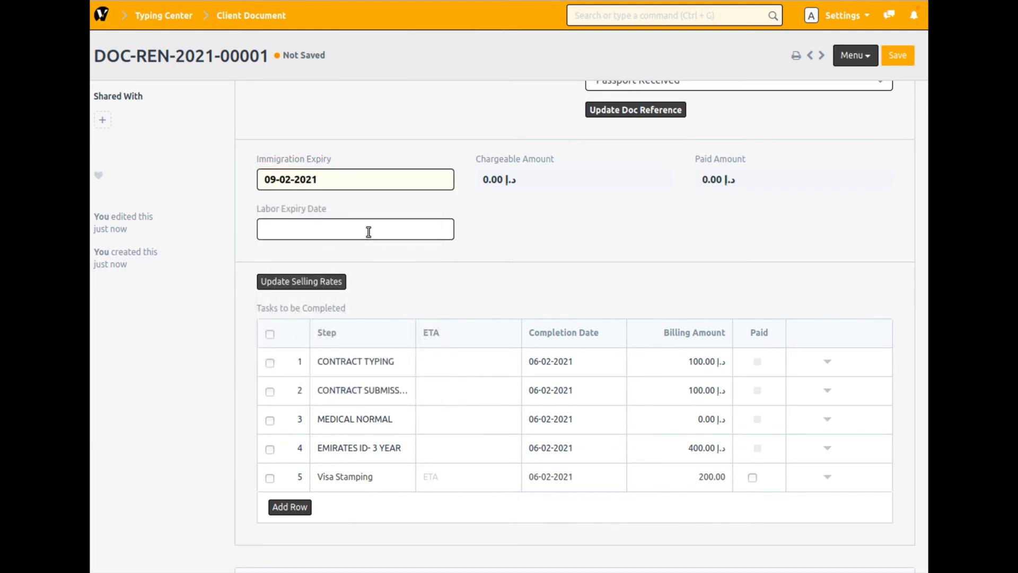
click(368, 231)
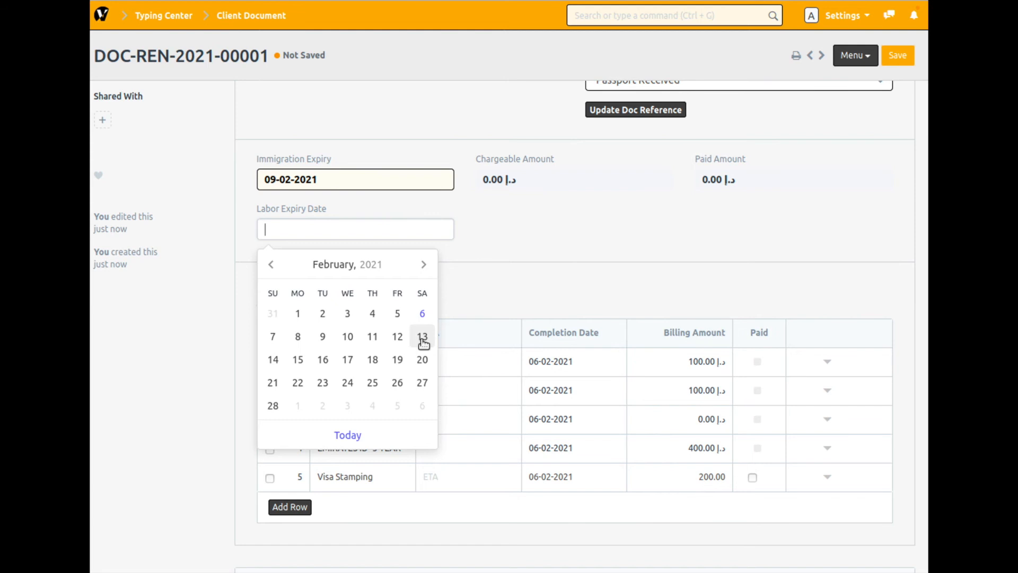
click(273, 360)
click(342, 183)
click(522, 241)
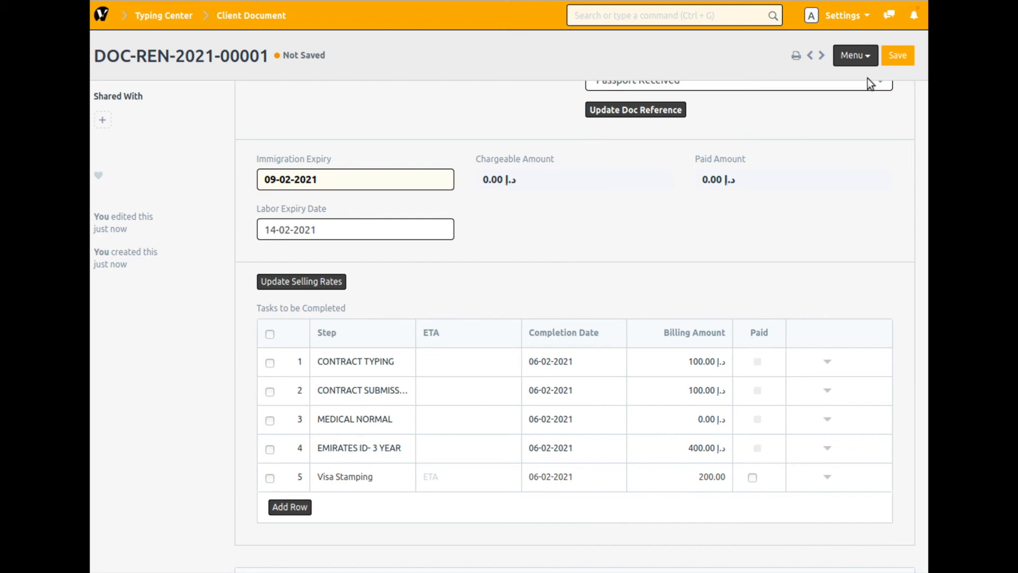
click(900, 59)
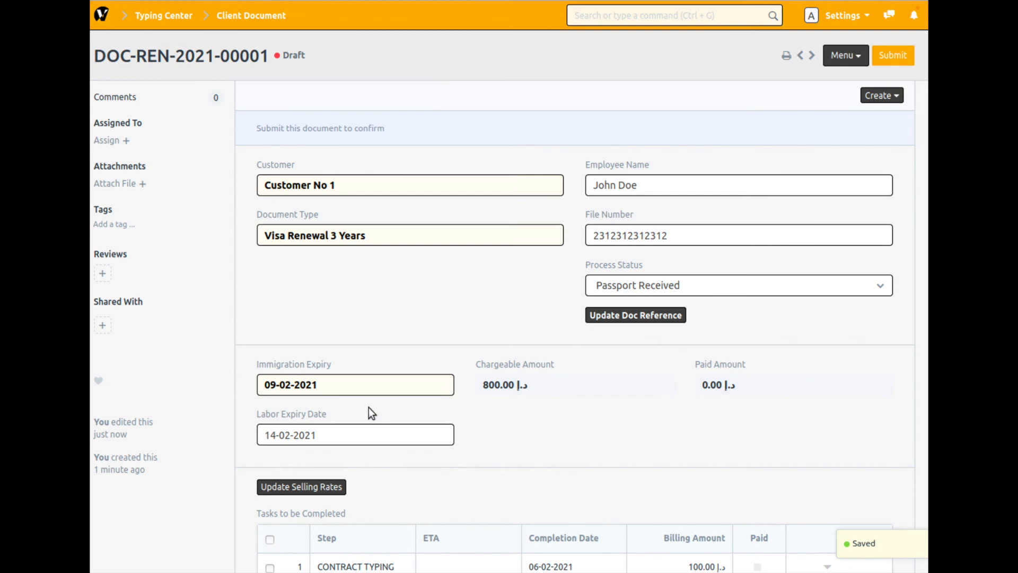
click(327, 382)
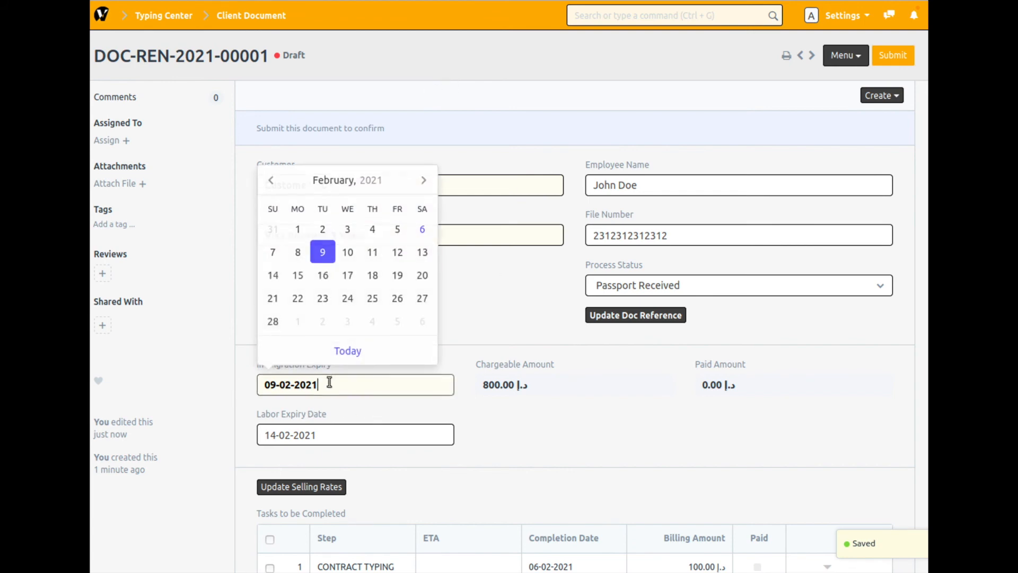
click(340, 439)
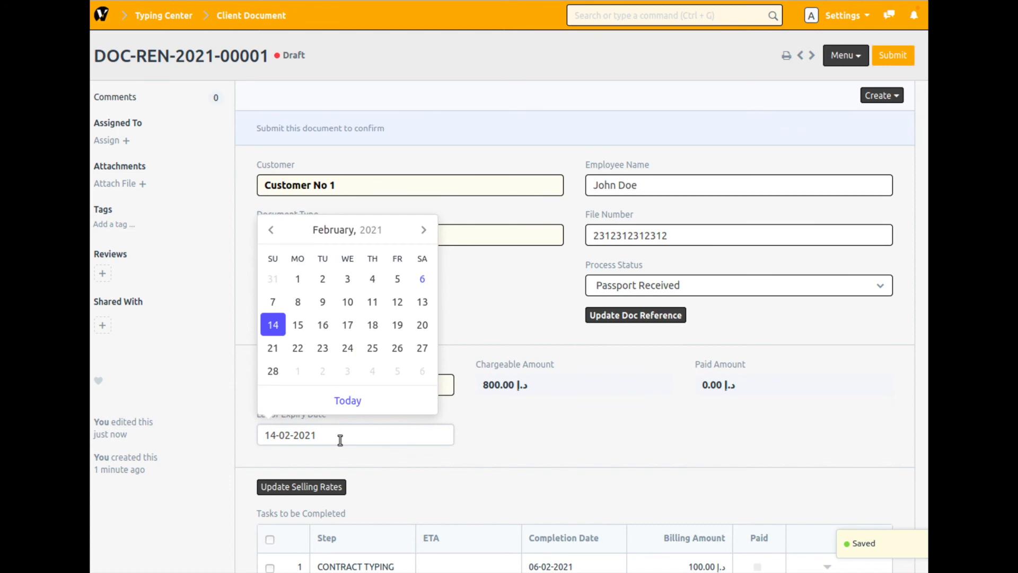
click(482, 461)
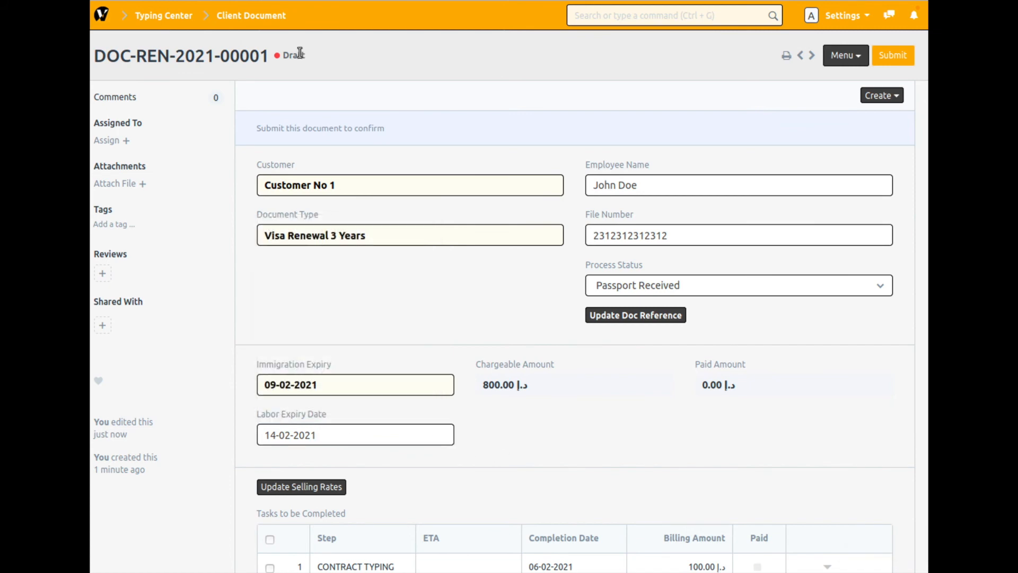
- Open the Document Expiry Within 7 Days report in Typing Center and refresh its data
click(157, 8)
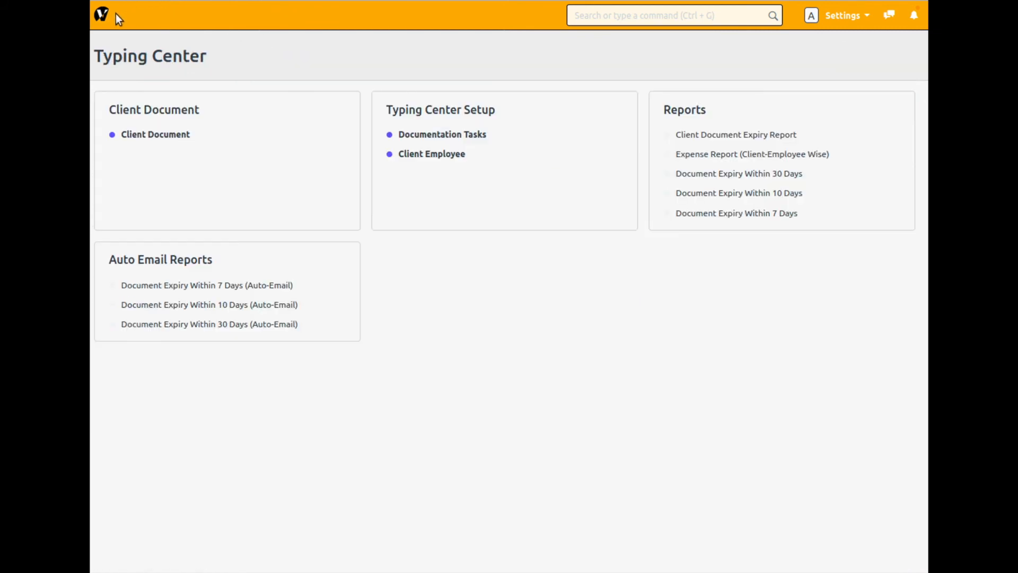
click(103, 14)
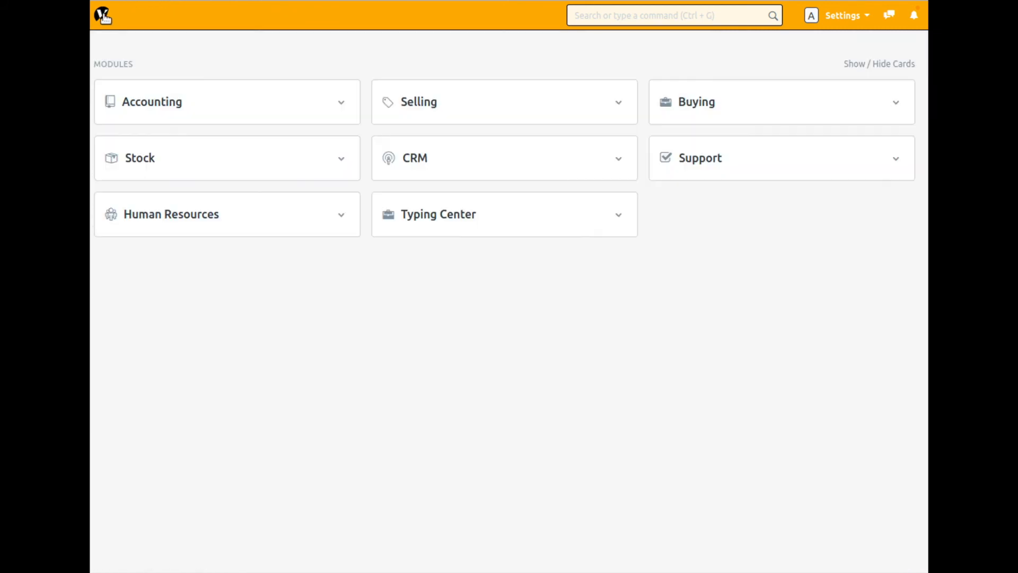
click(444, 224)
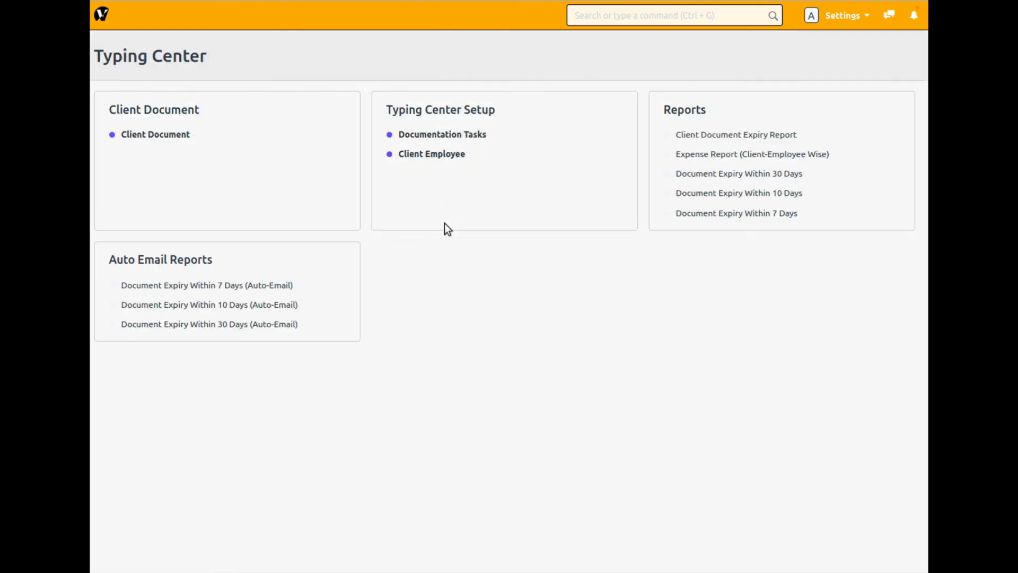
click(737, 216)
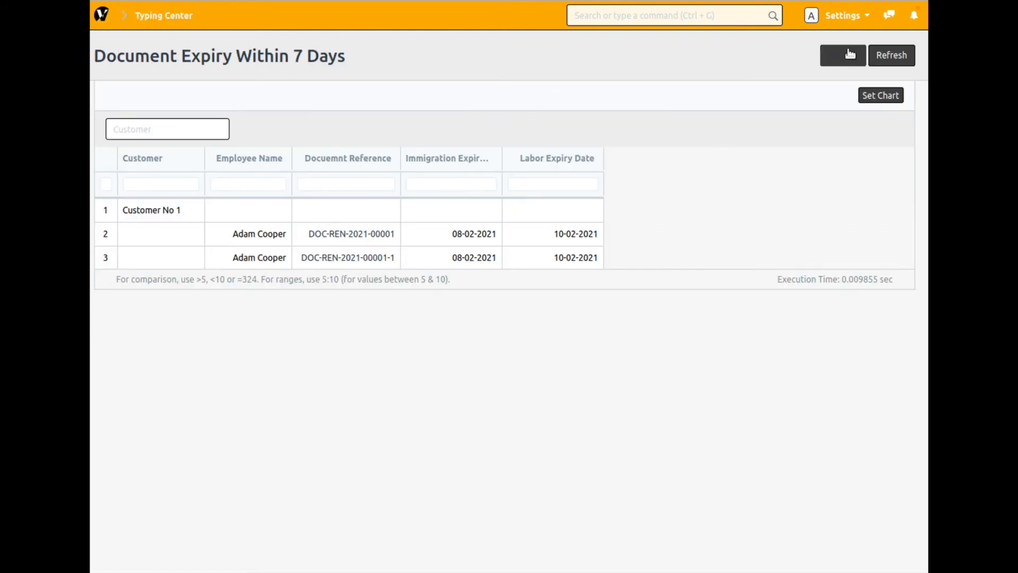
click(899, 53)
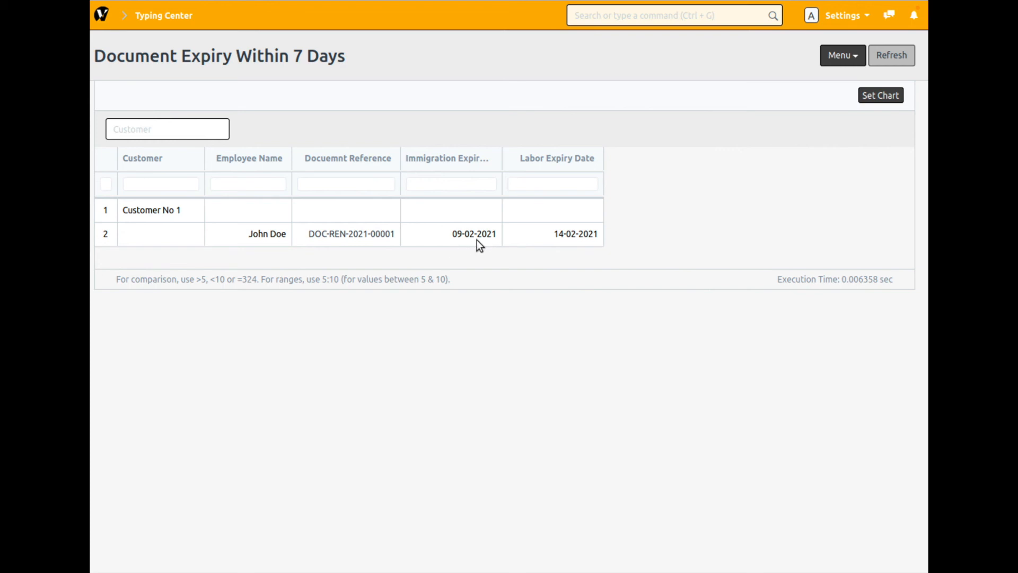
- View the Document Expiry Within 10 Days report and open the client document referenced in it
click(163, 17)
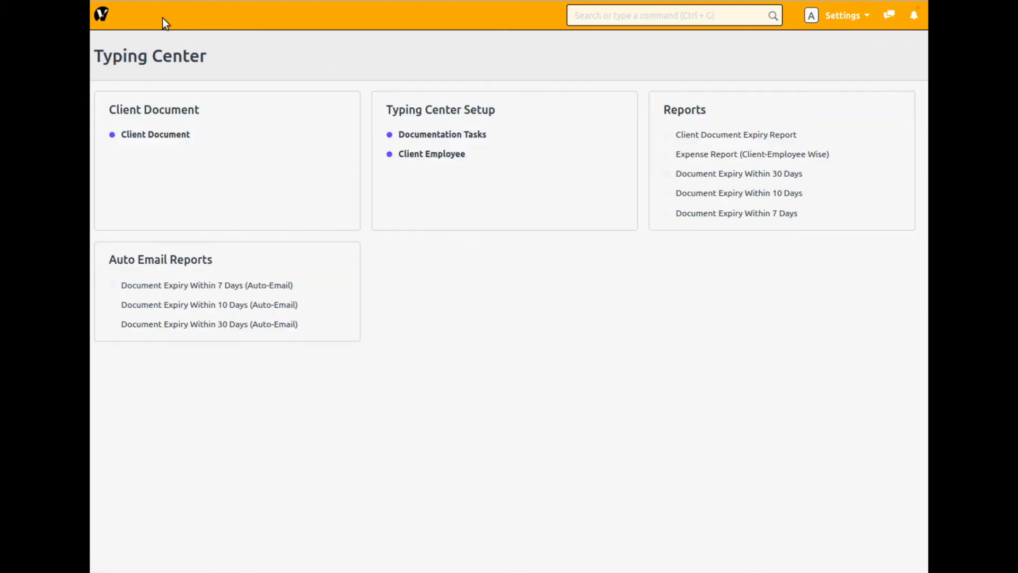
click(756, 194)
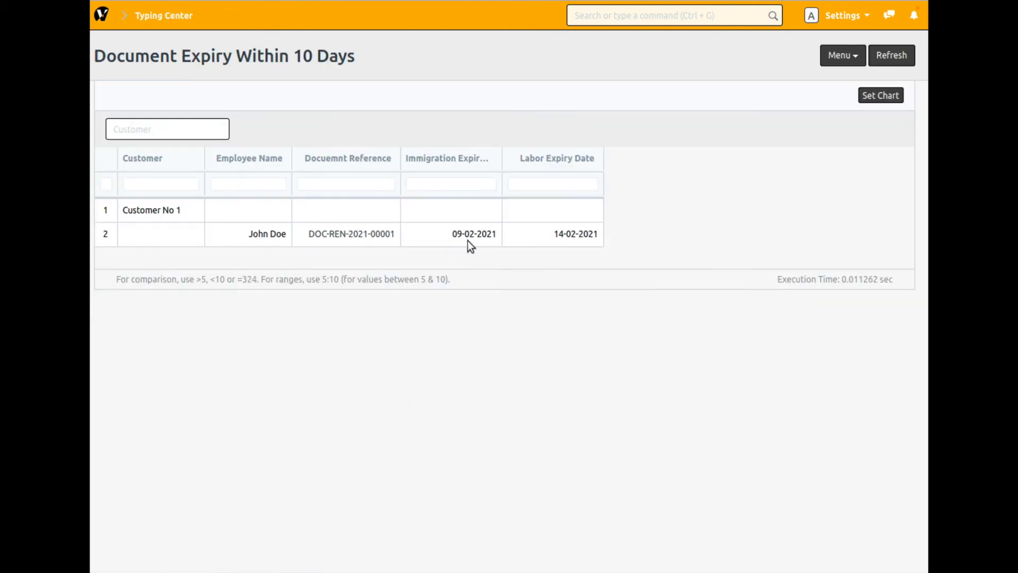
click(330, 236)
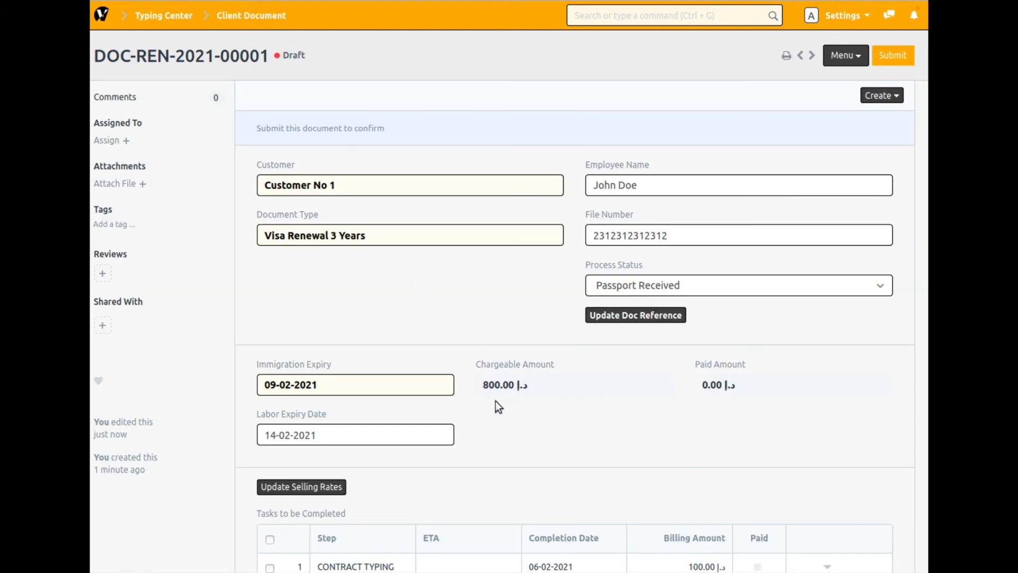
- Set the client document's Immigration Expiry to 31-05-2021 and save it
click(347, 388)
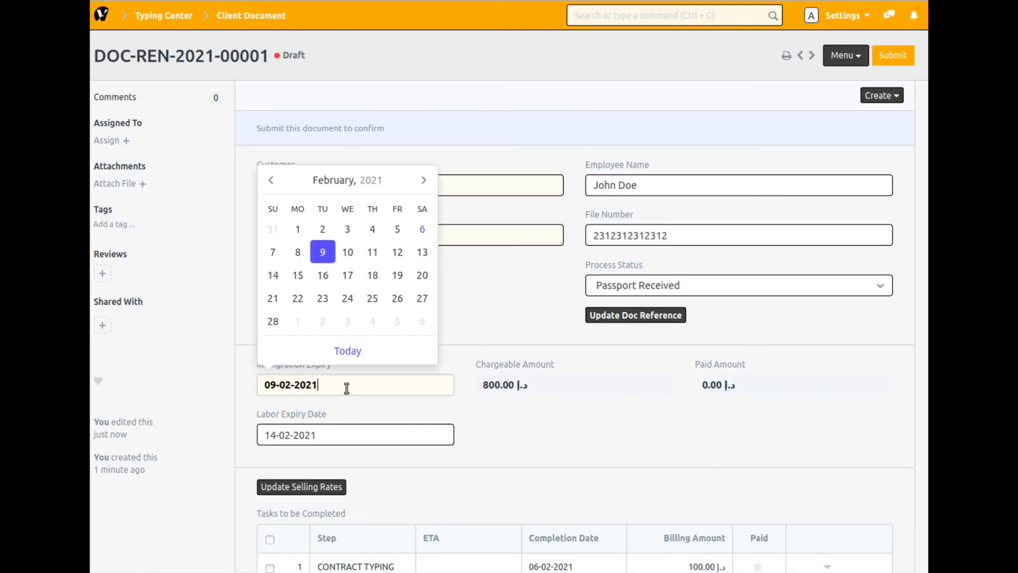
click(423, 180)
click(423, 181)
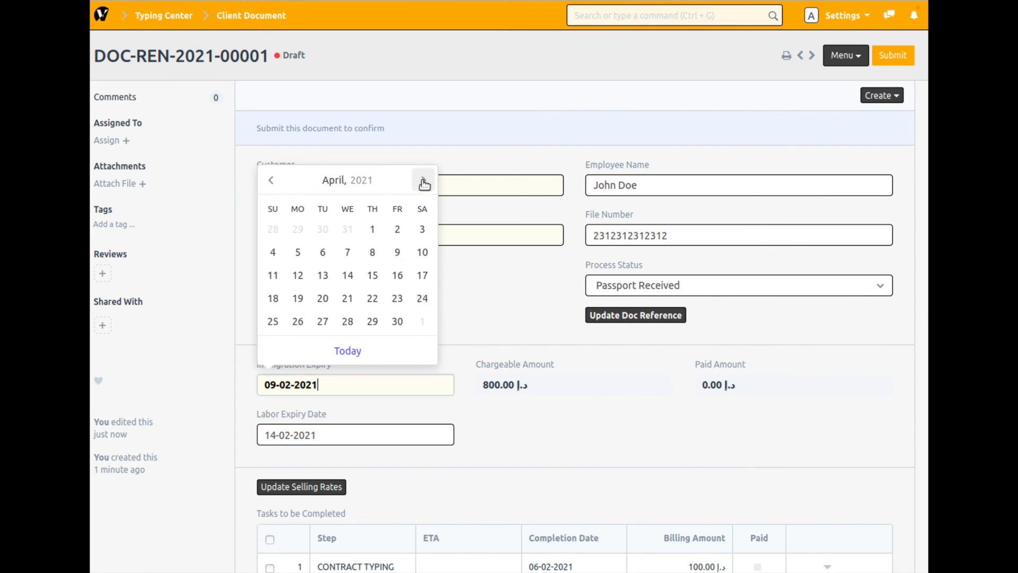
click(423, 180)
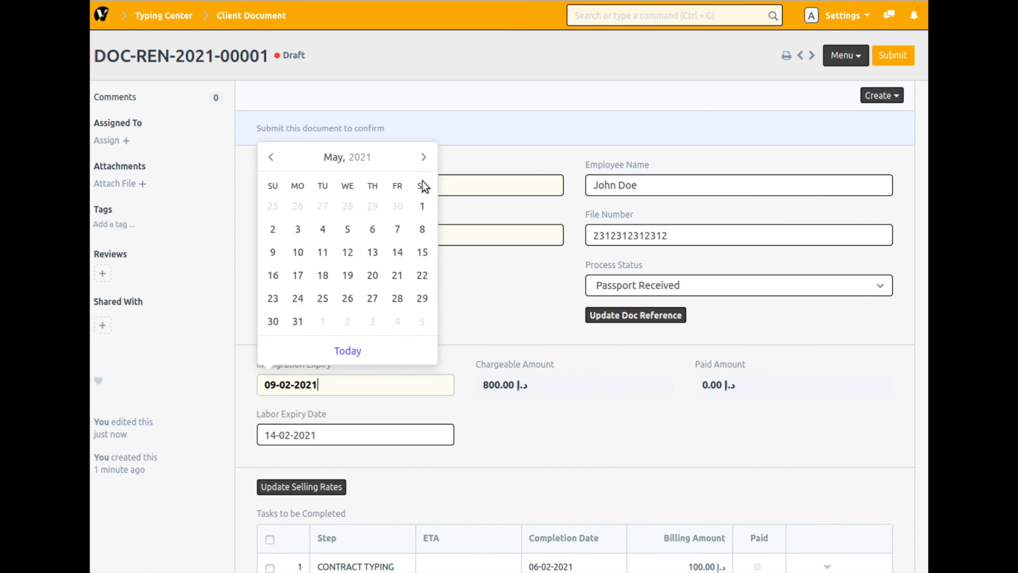
click(297, 321)
click(905, 58)
- Set the client document's Labor Expiry Date to 30-06-2021 and save it
click(373, 433)
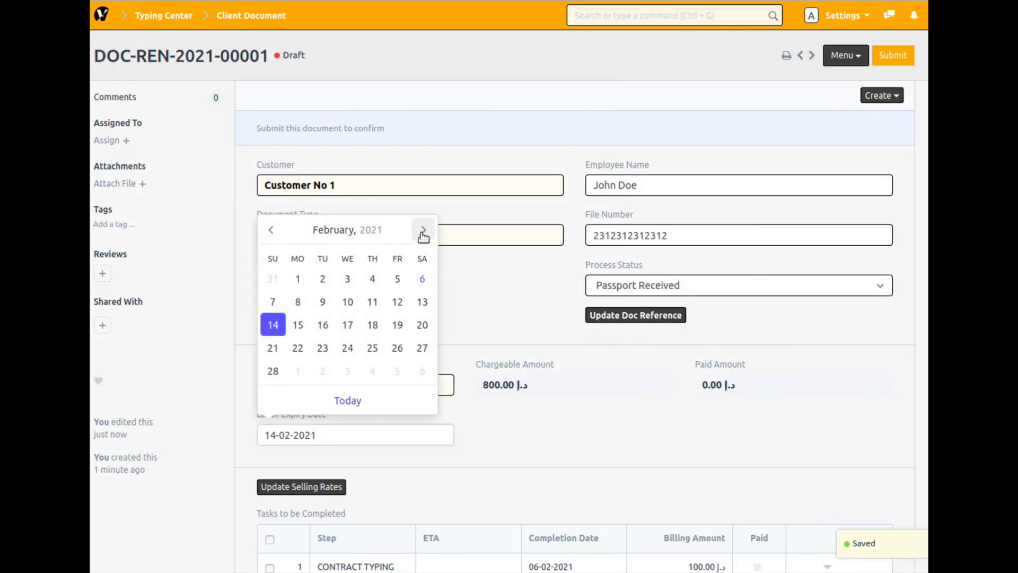
click(424, 232)
click(423, 232)
click(423, 232)
click(423, 208)
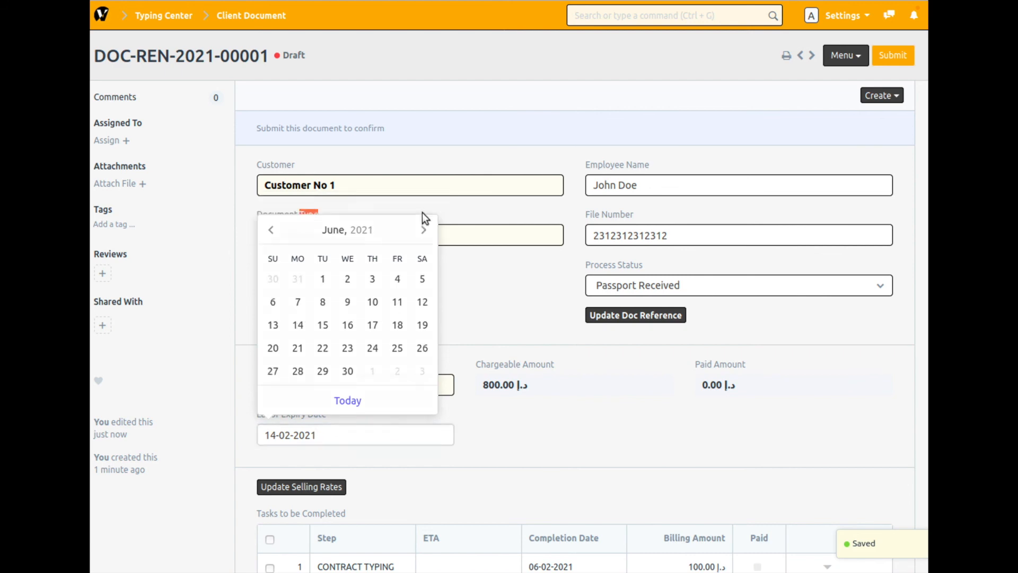
click(297, 279)
click(340, 433)
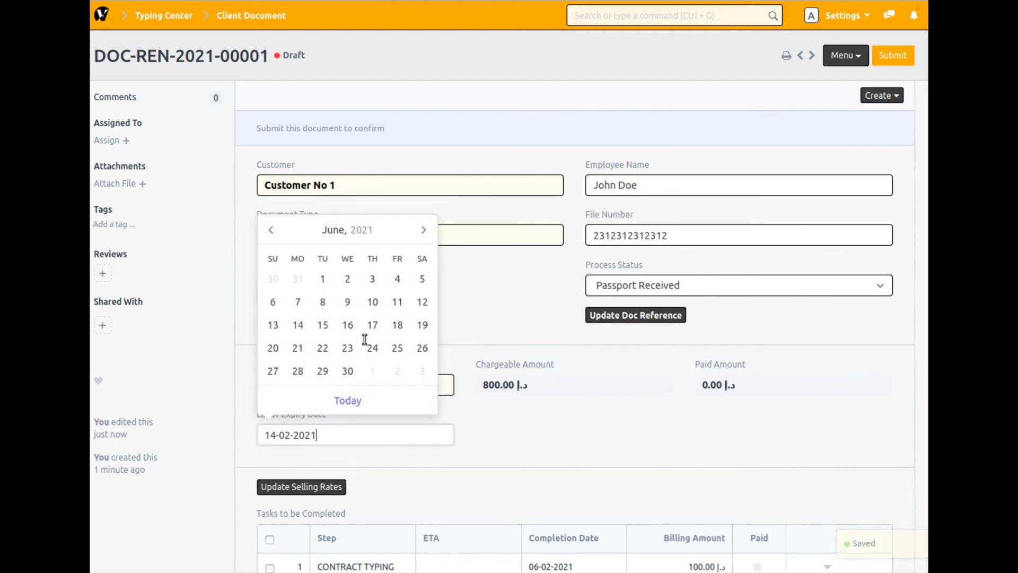
click(348, 371)
click(906, 54)
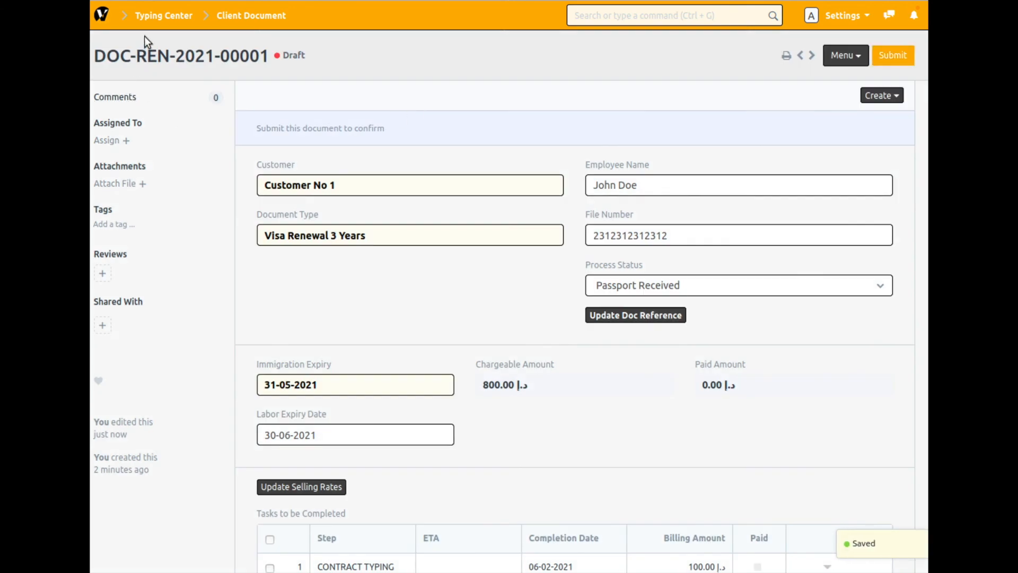
- Check the Document Expiry Within 7 Days report again with the changed expiry dates, and return to the Typing Center module
click(139, 16)
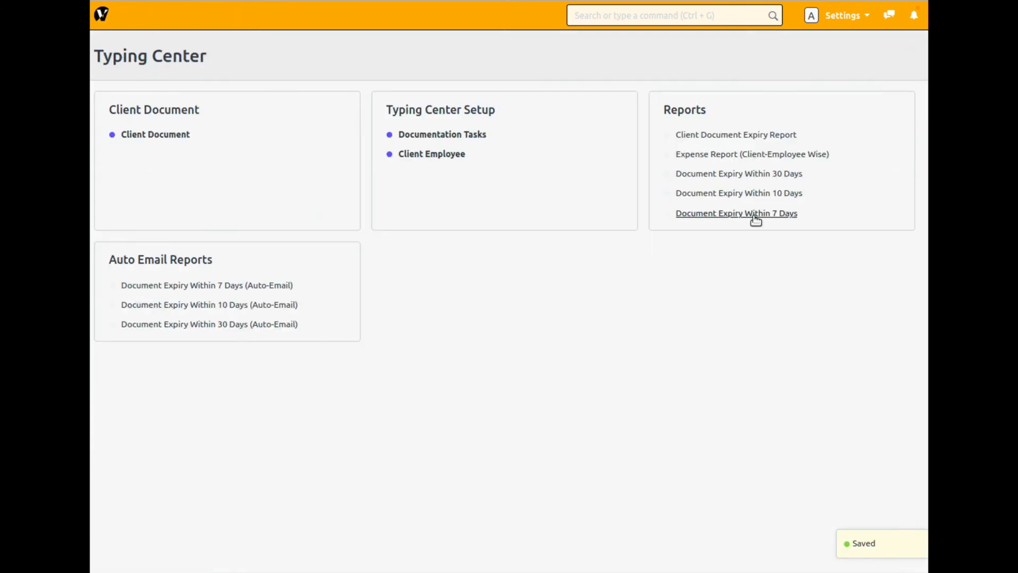
click(730, 215)
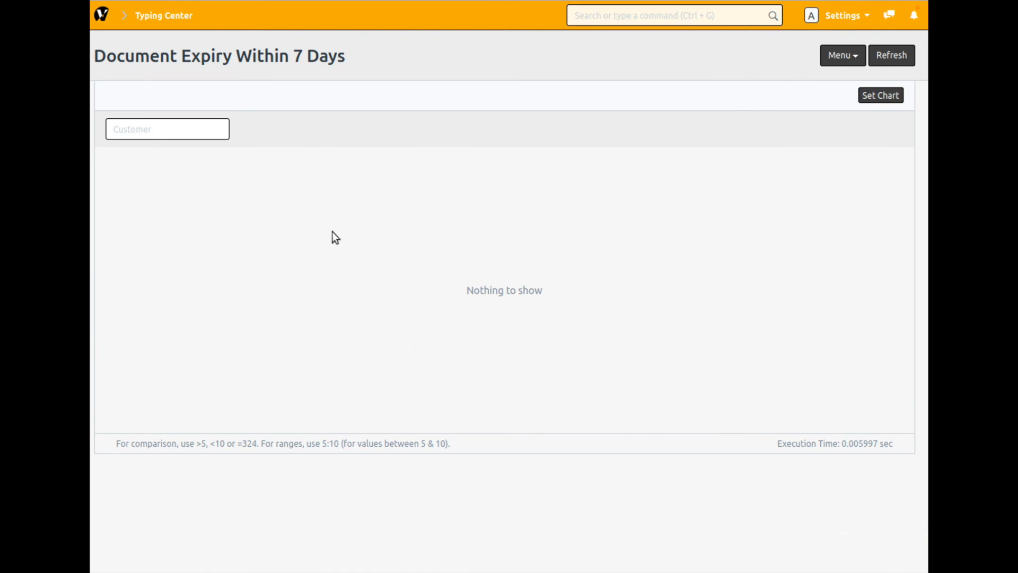
click(151, 19)
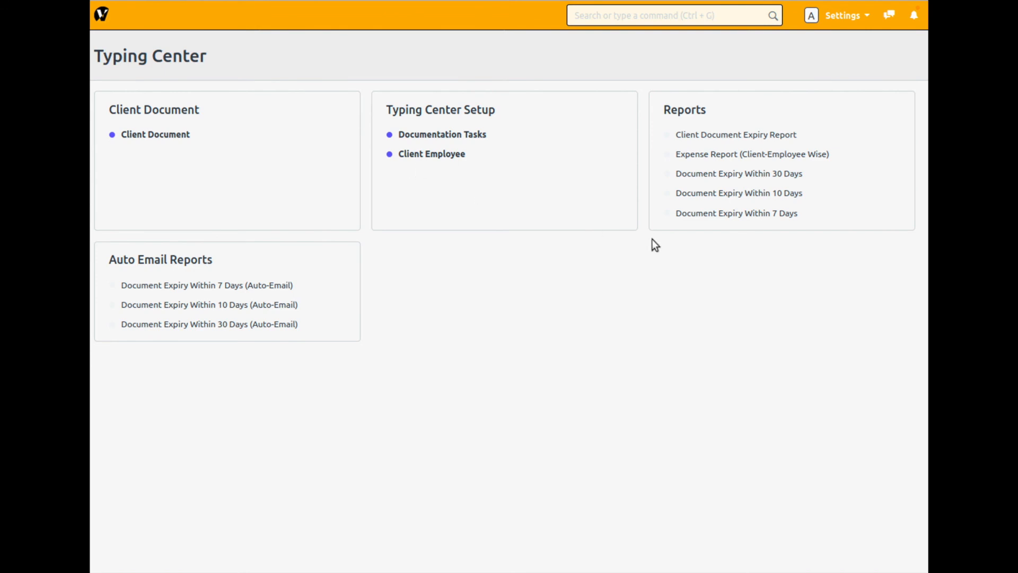
- Reopen the Visa Renewal 3 Years client document and set its Immigration Expiry to 09-02-2021
click(154, 135)
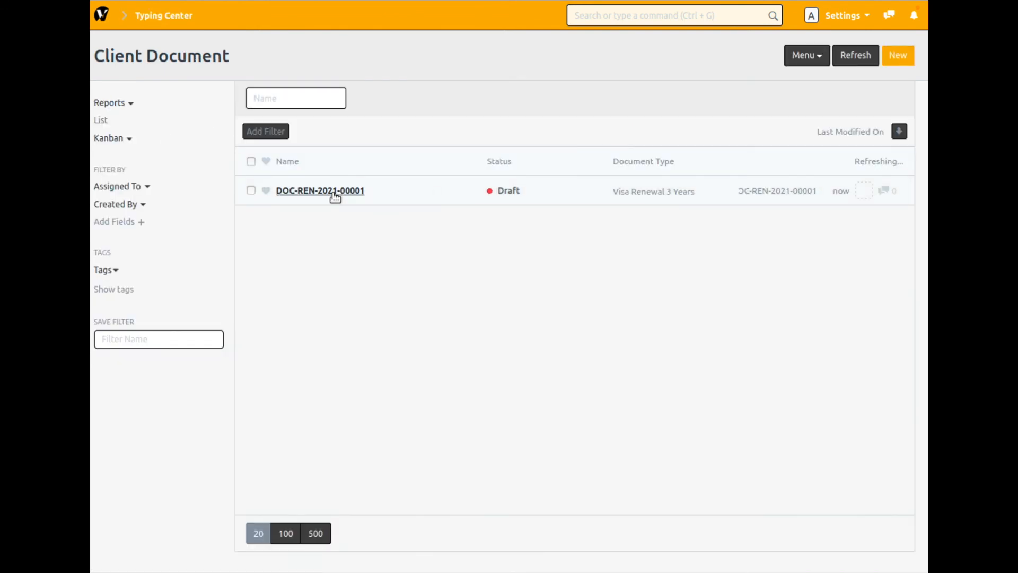
click(333, 193)
click(341, 384)
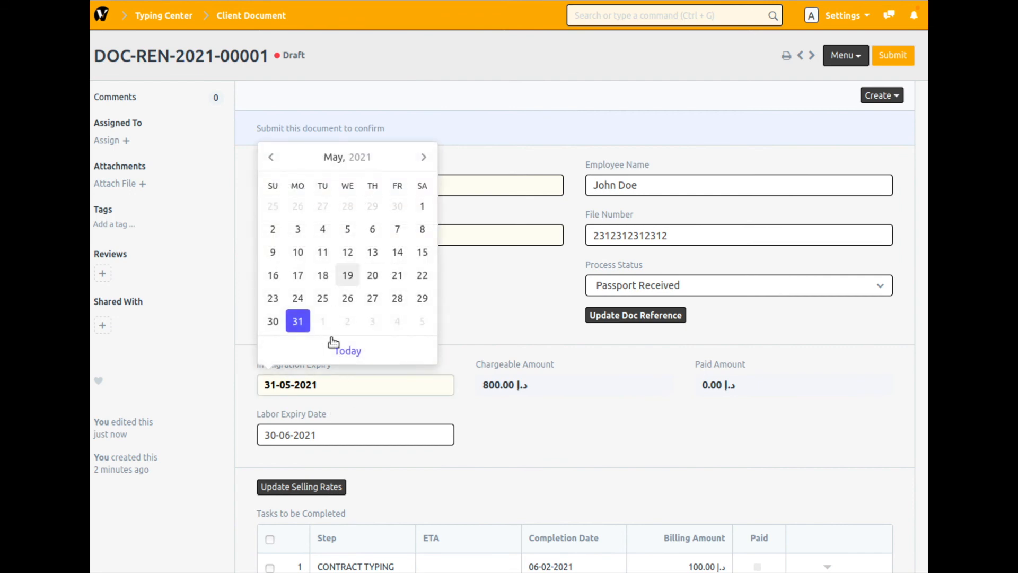
click(348, 351)
click(334, 388)
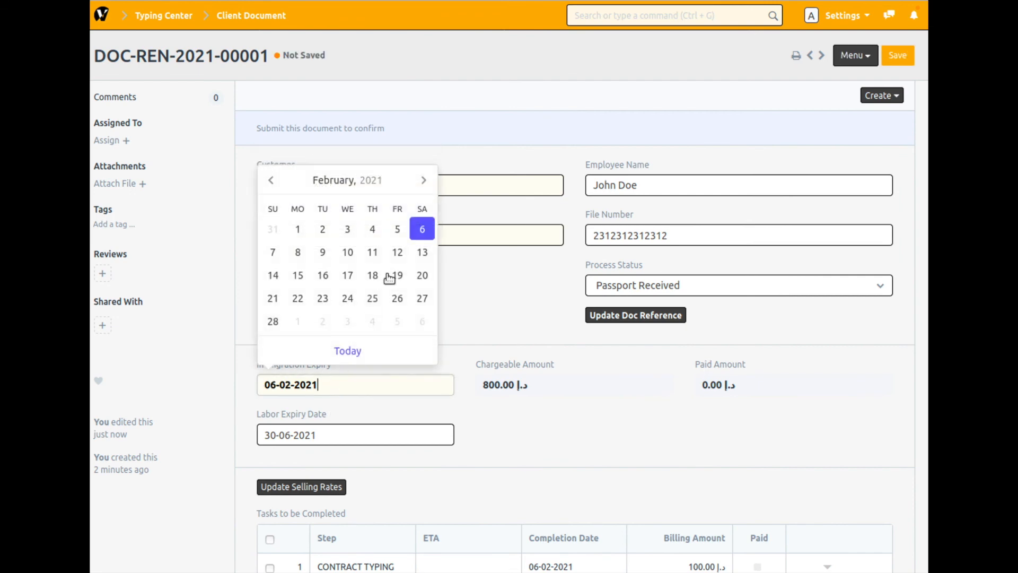
click(326, 251)
- Set the client document's Labor Expiry Date to 13-02-2021
click(354, 426)
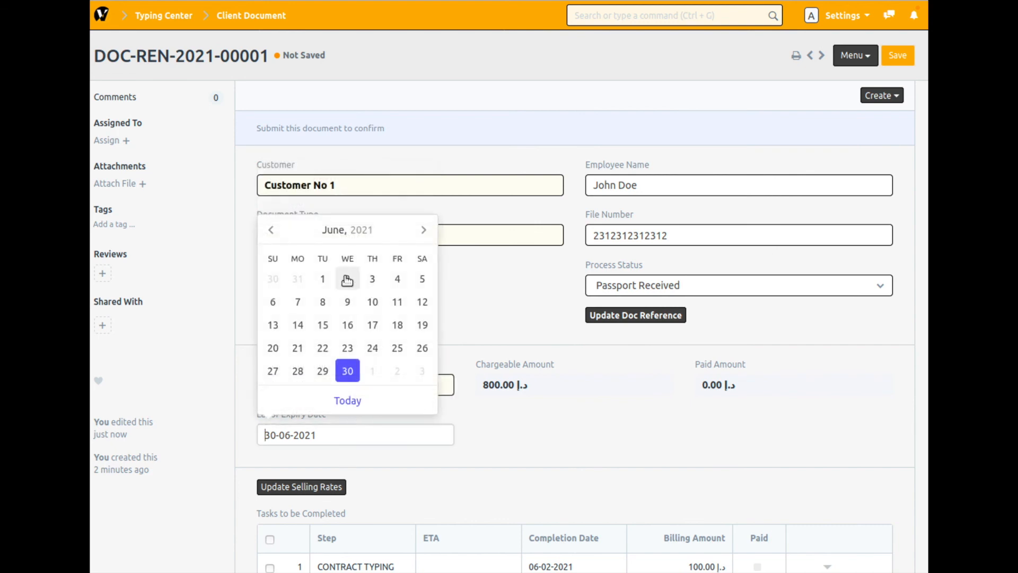
click(349, 407)
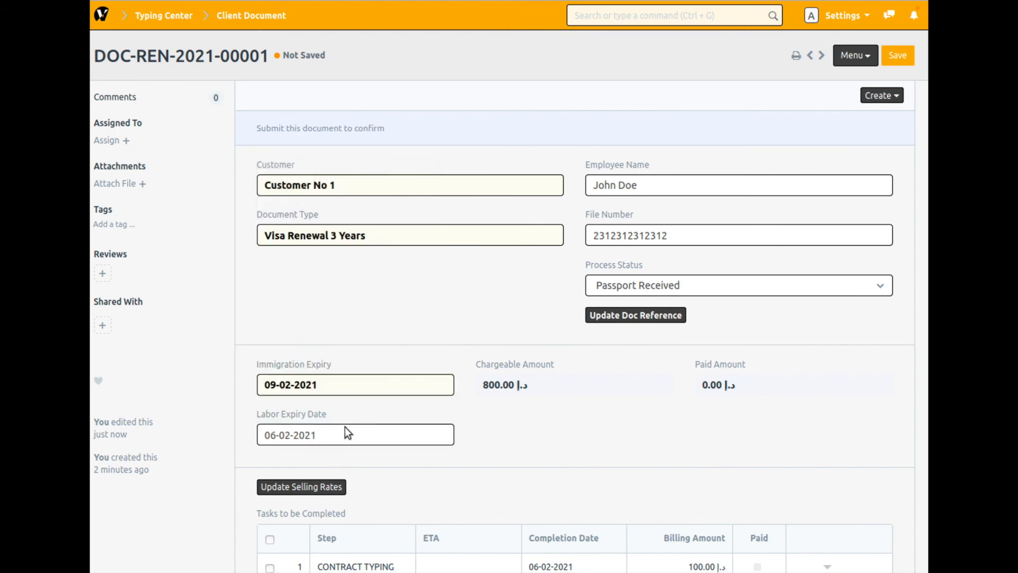
click(340, 431)
click(422, 302)
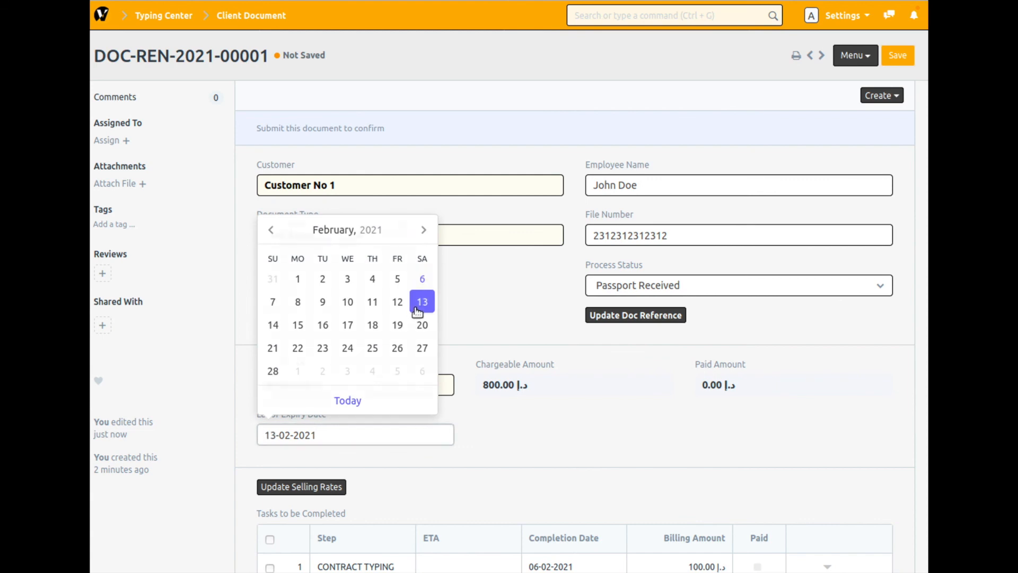
- Save the client document with its changed expiry dates and return to the Typing Center module
click(905, 54)
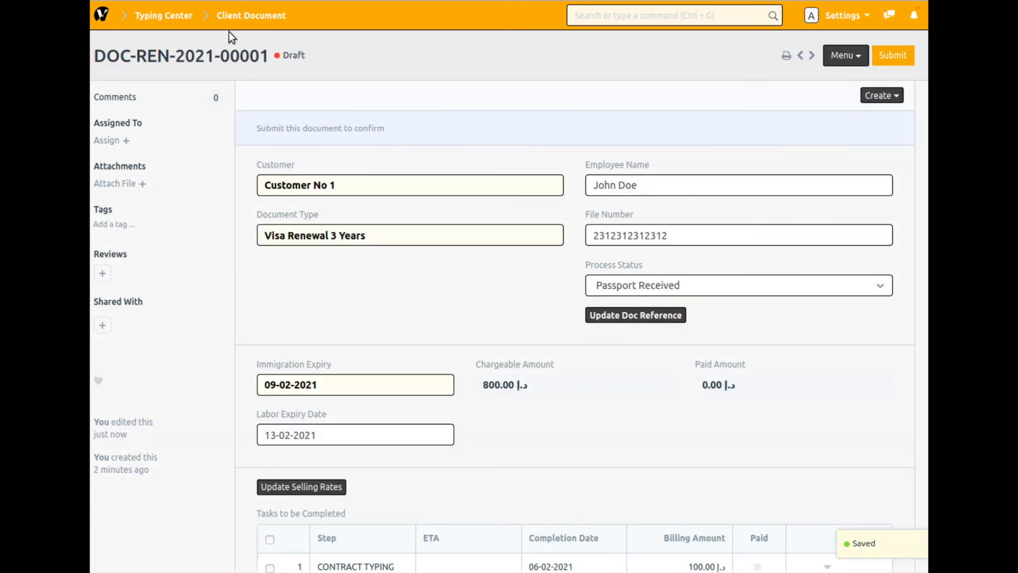
click(150, 17)
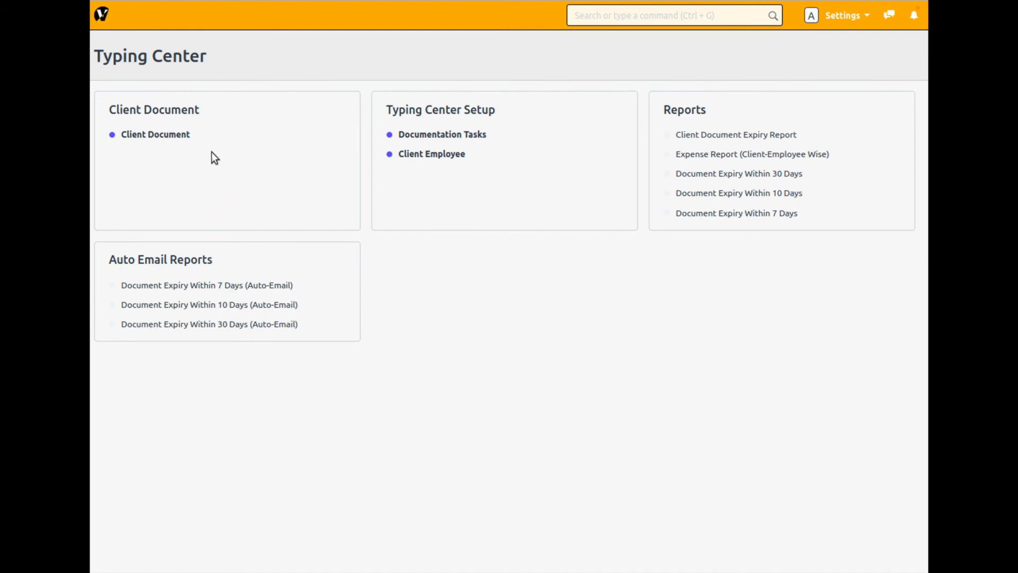
click(103, 16)
click(468, 227)
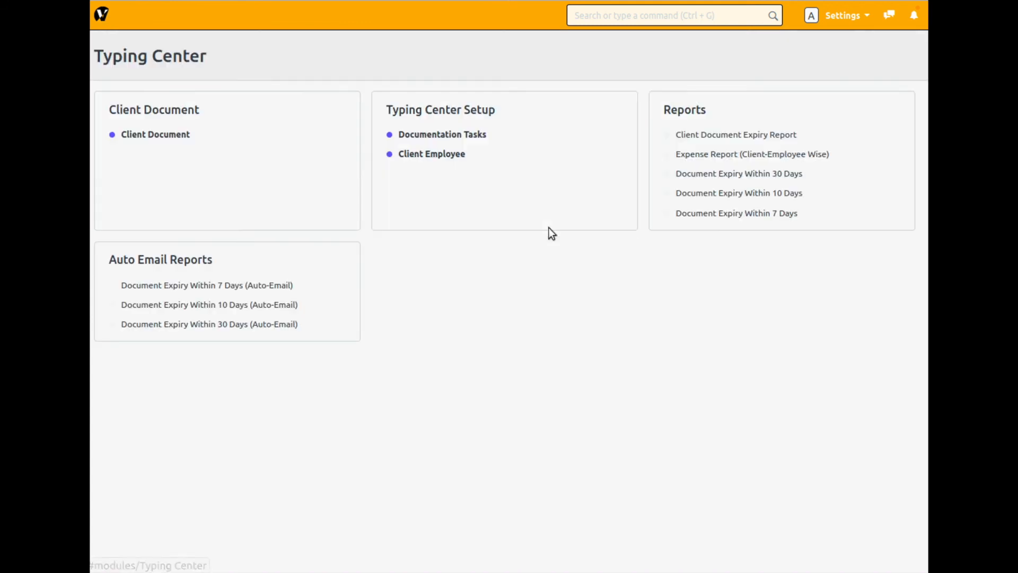
- Reopen the Visa Renewal 3 Years client document, set its Process Status to Closed and save it
click(163, 137)
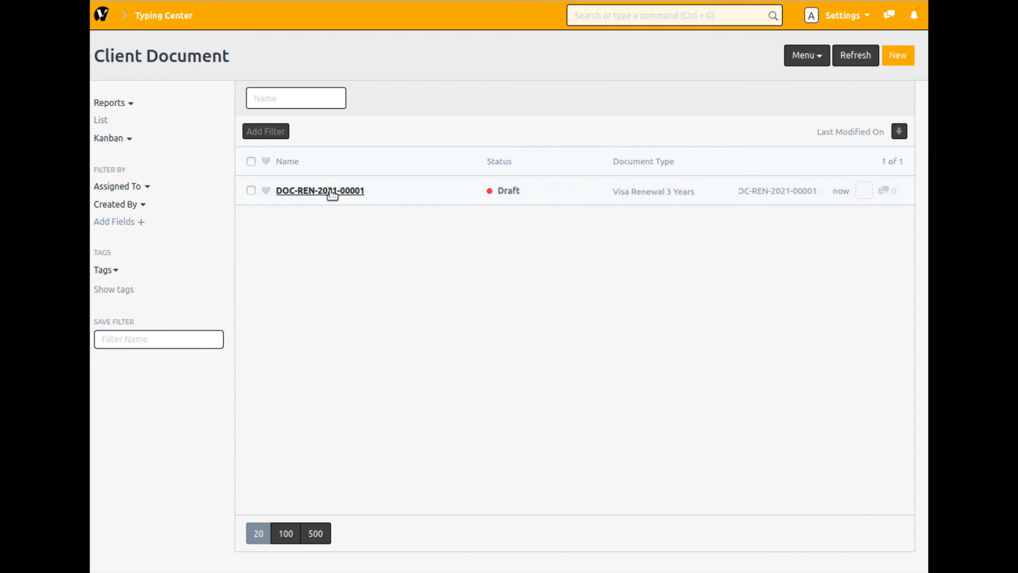
click(333, 192)
scroll(586, 421, down, 2)
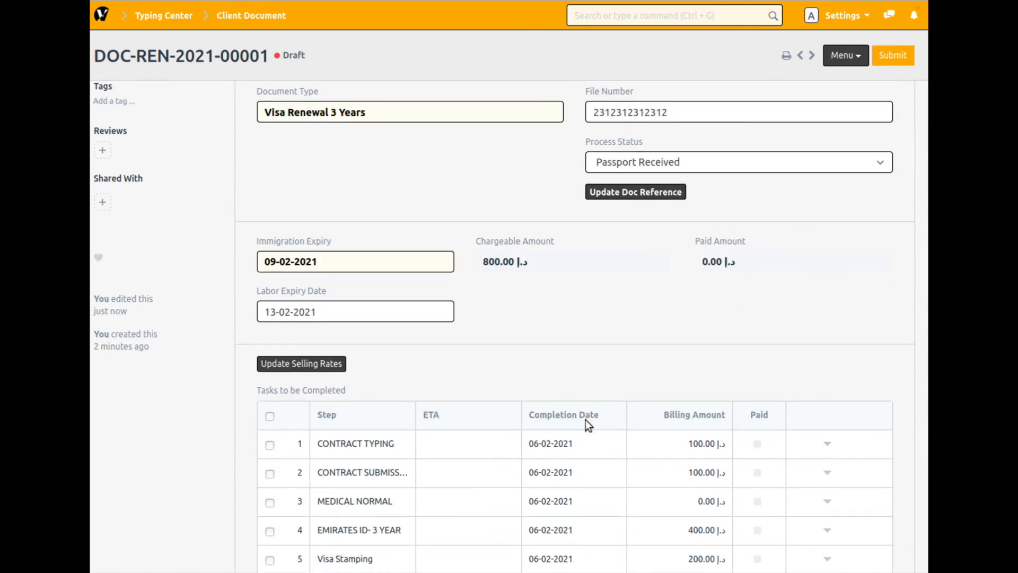
scroll(587, 418, down, 1)
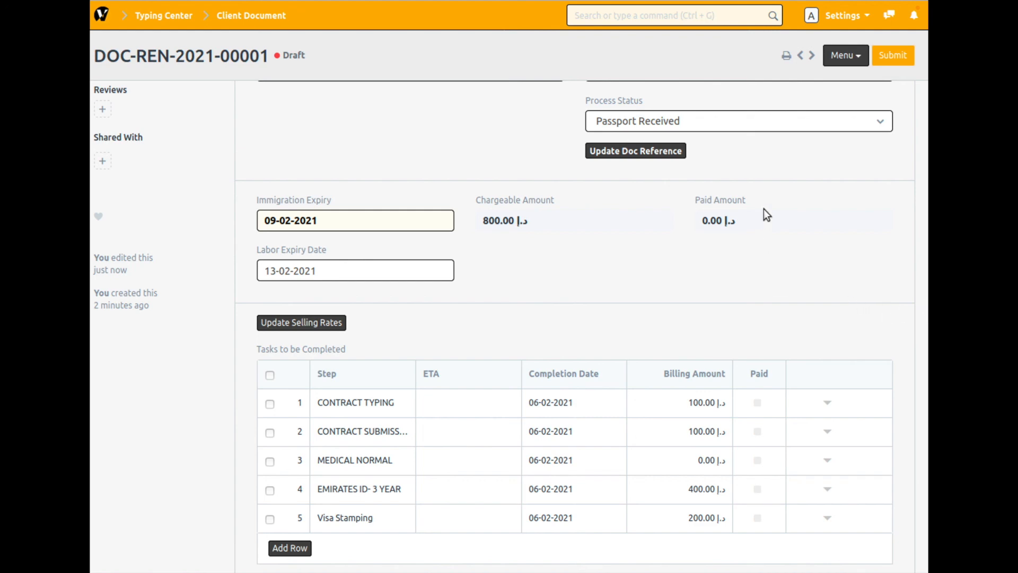
scroll(764, 209, up, 3)
click(797, 284)
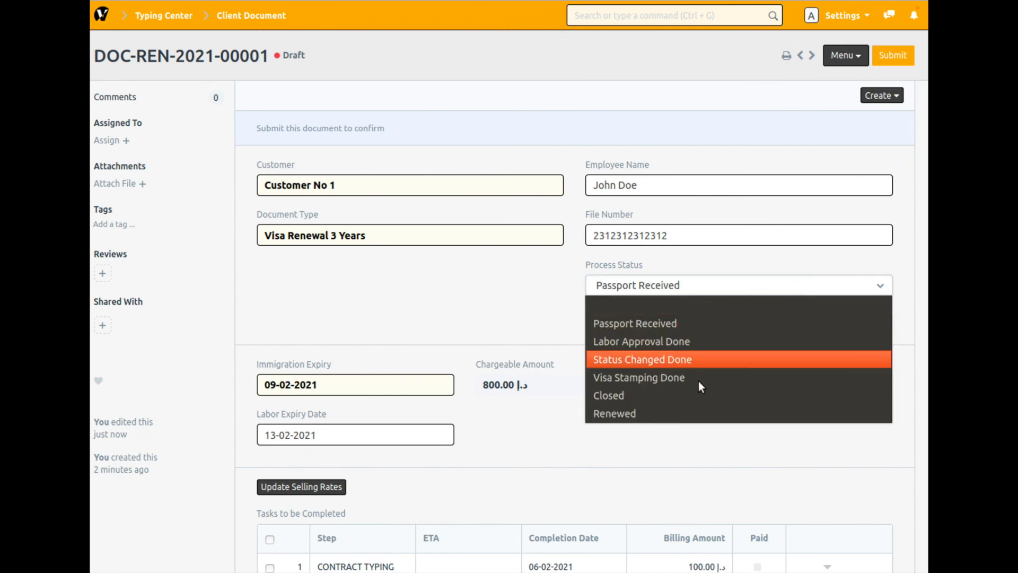
click(694, 396)
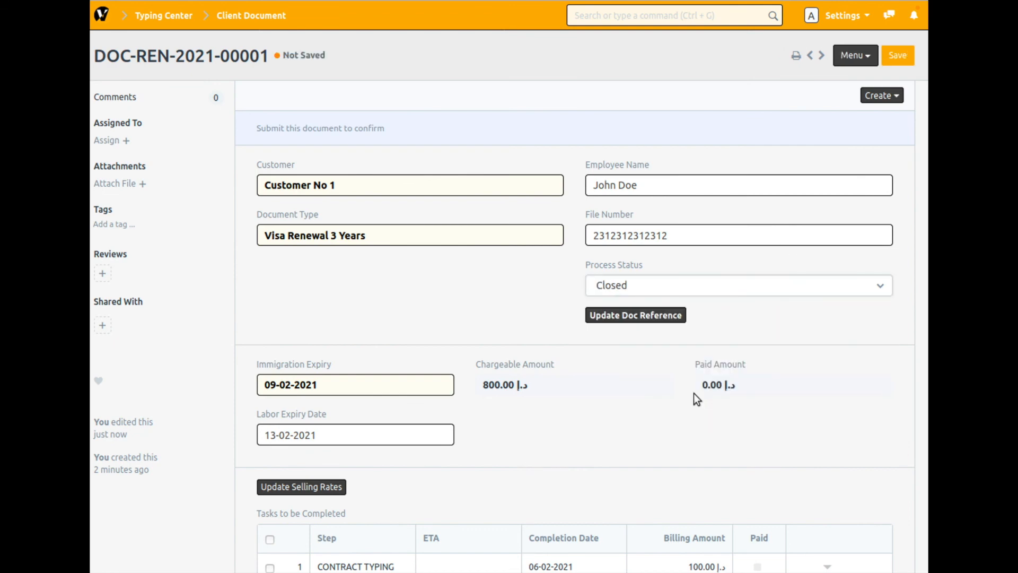
click(899, 53)
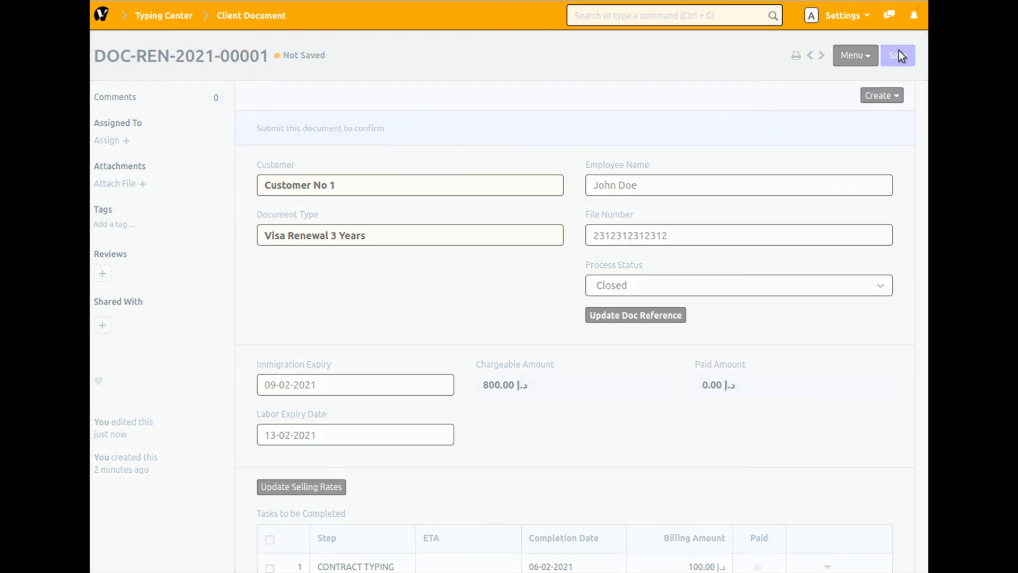